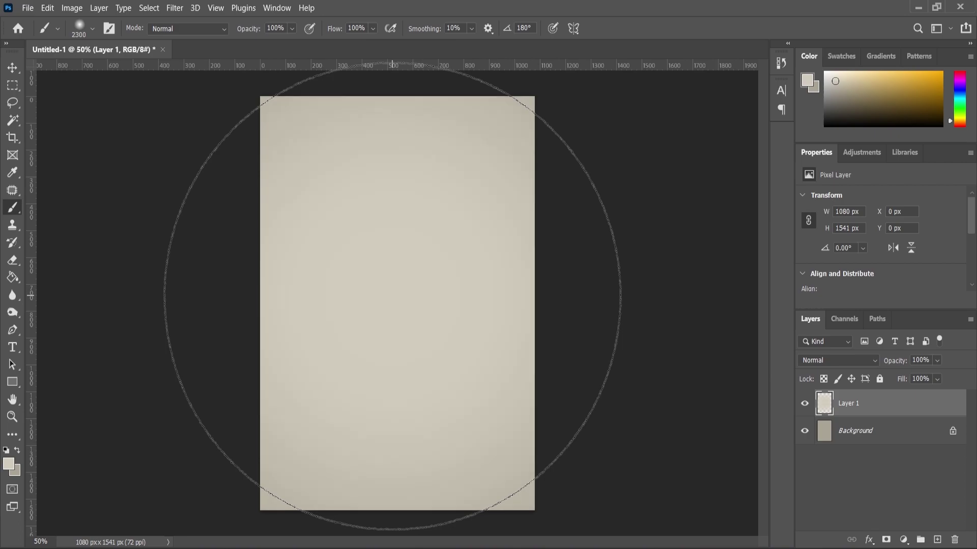
# Place the Map image in the document, scale it to 51%, and position it across the lower half of the canvas
pyautogui.hotkey('alt', 'Tab')
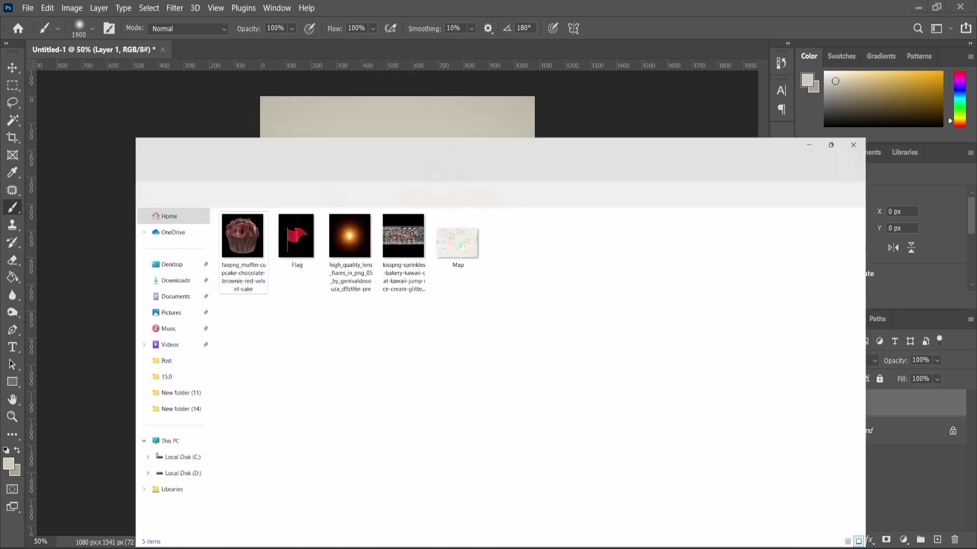
pyautogui.moveTo(434, 147); pyautogui.dragTo(391, 384)
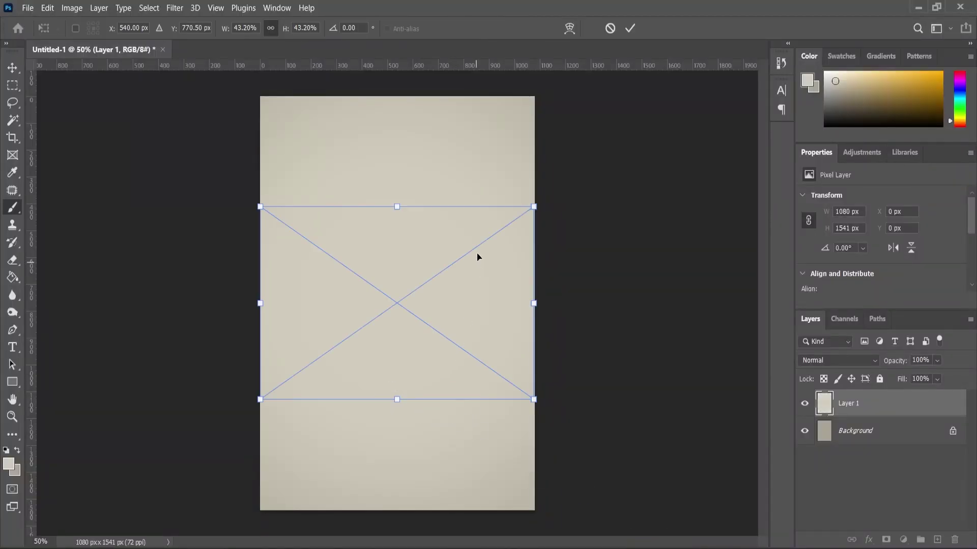
pyautogui.scroll(-1, 477, 256)
pyautogui.scroll(2, 466, 315)
pyautogui.moveTo(548, 198); pyautogui.dragTo(574, 178)
pyautogui.moveTo(466, 290); pyautogui.dragTo(464, 394)
pyautogui.scroll(-3, 433, 381)
pyautogui.click(13, 417)
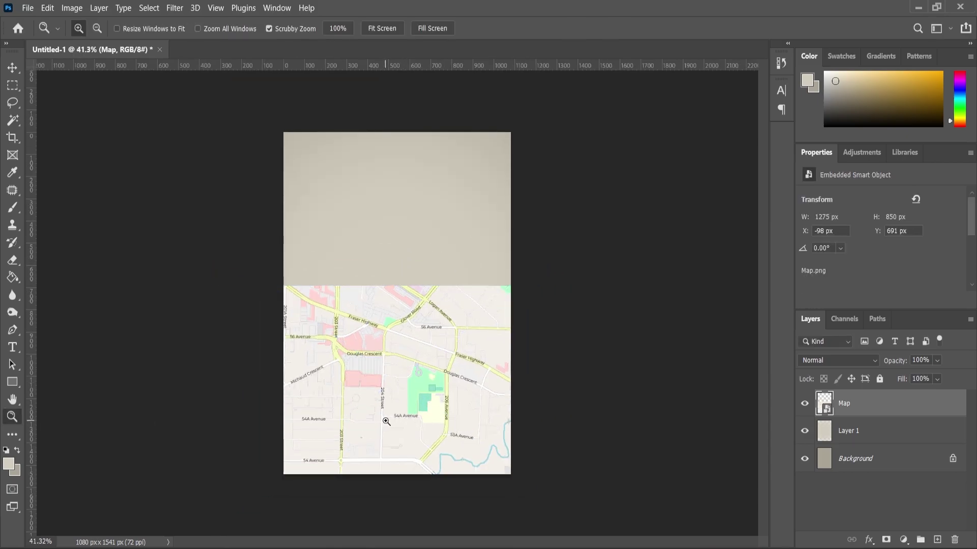
# Apply a Perspective transform to the map, widening its lower edge to about 2488 px and moving it down to about Y 771 px
pyautogui.click(12, 68)
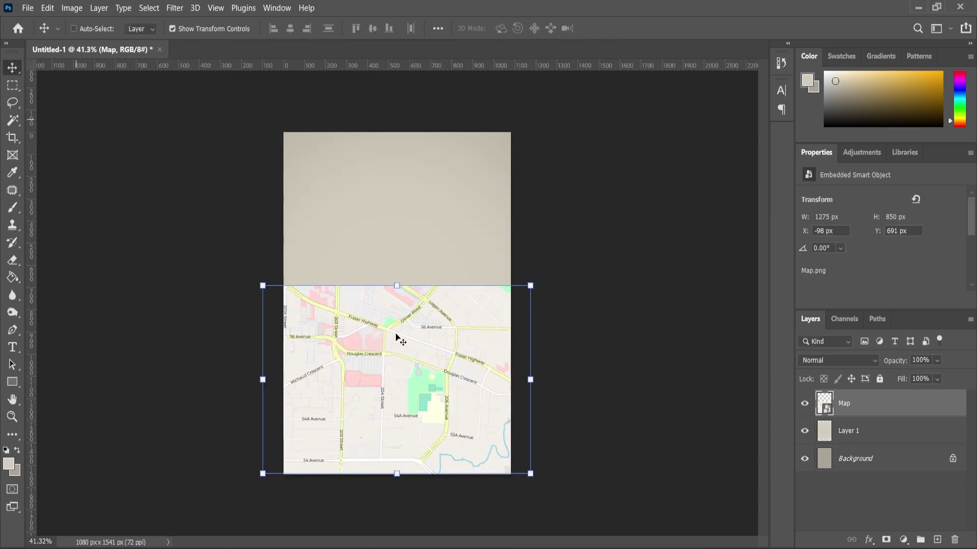
pyautogui.hotkey('ctrl', 't')
pyautogui.rightClick(431, 353)
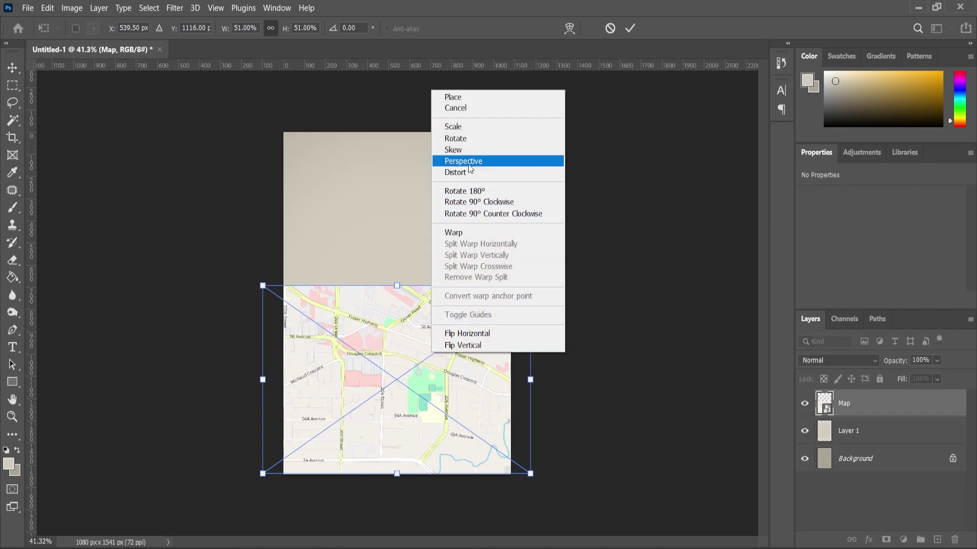
pyautogui.click(463, 161)
pyautogui.moveTo(530, 473); pyautogui.dragTo(641, 446)
pyautogui.moveTo(385, 332)
pyautogui.mouseDown()
pyautogui.moveTo(385, 359)
pyautogui.moveTo(385, 350)
pyautogui.mouseUp()
pyautogui.moveTo(531, 303); pyautogui.dragTo(519, 309)
pyautogui.moveTo(640, 492); pyautogui.dragTo(659, 491)
pyautogui.moveTo(398, 404); pyautogui.dragTo(398, 405)
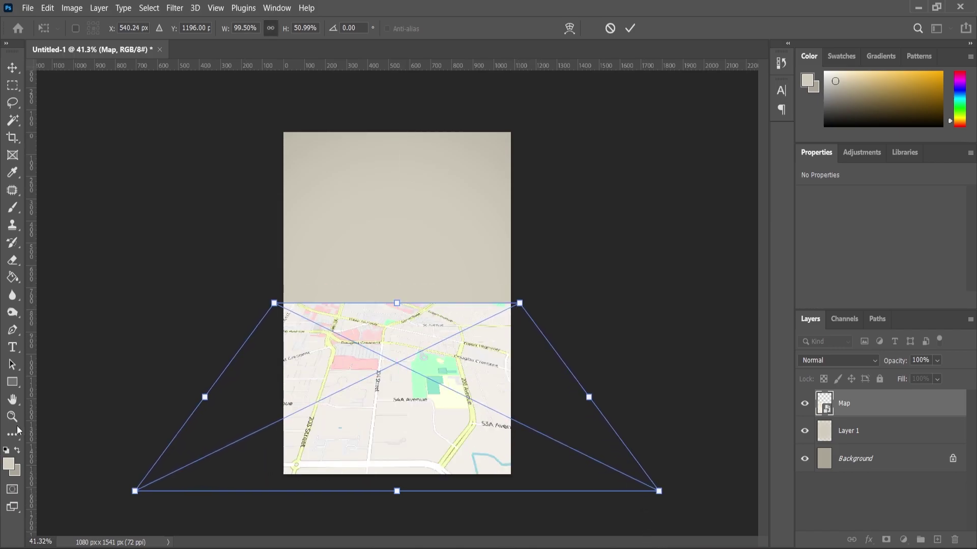
pyautogui.click(12, 417)
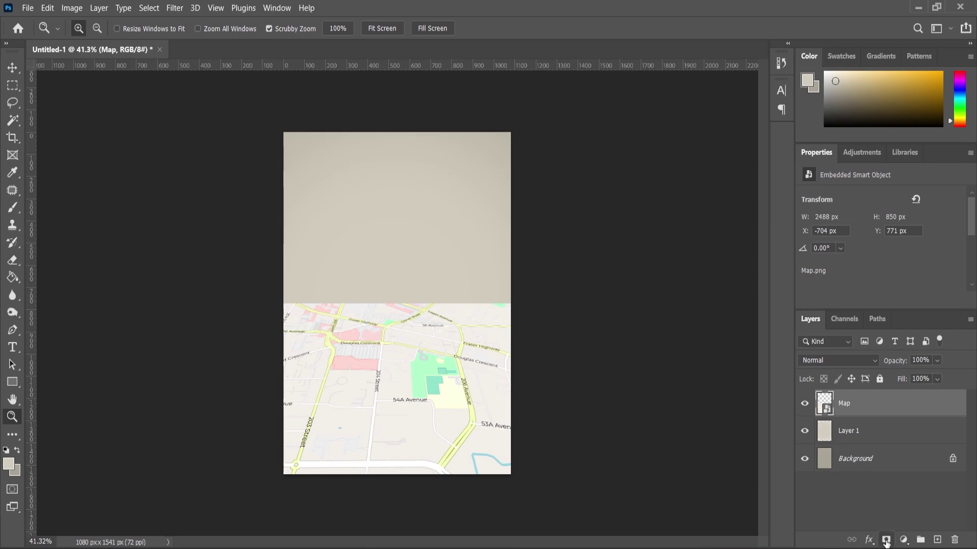
# Add a layer mask to the Map layer and choose the Gradient tool for it
pyautogui.click(886, 542)
pyautogui.click(682, 421)
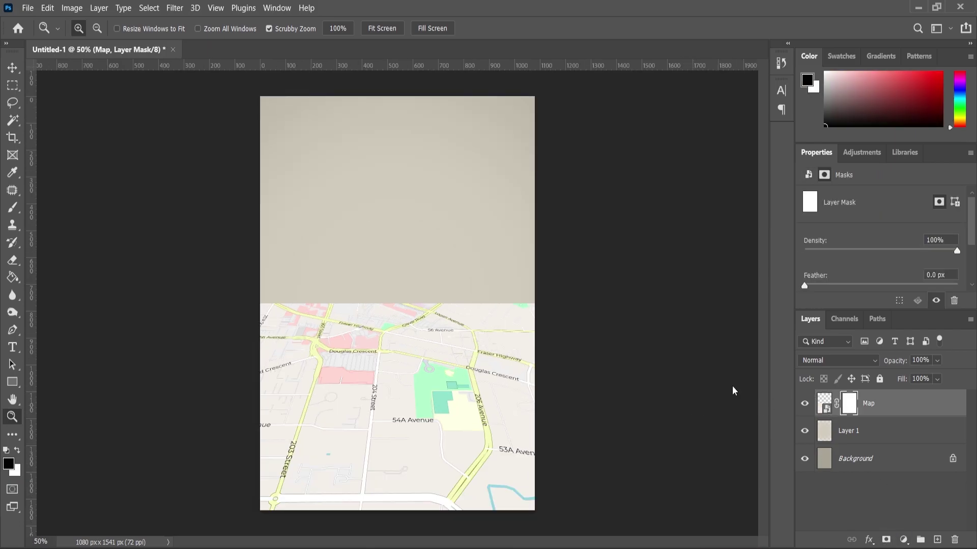
pyautogui.rightClick(11, 278)
pyautogui.click(61, 276)
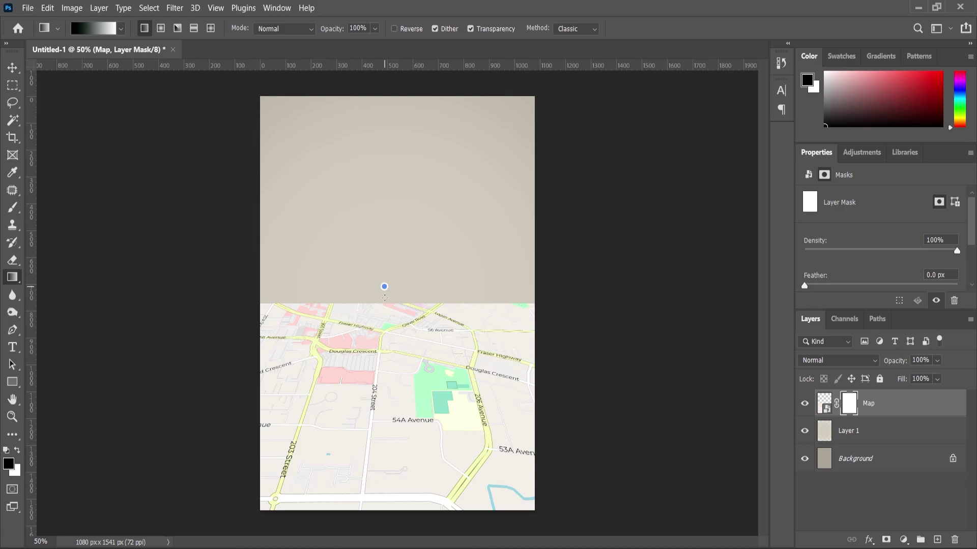
pyautogui.moveTo(385, 389); pyautogui.dragTo(386, 416)
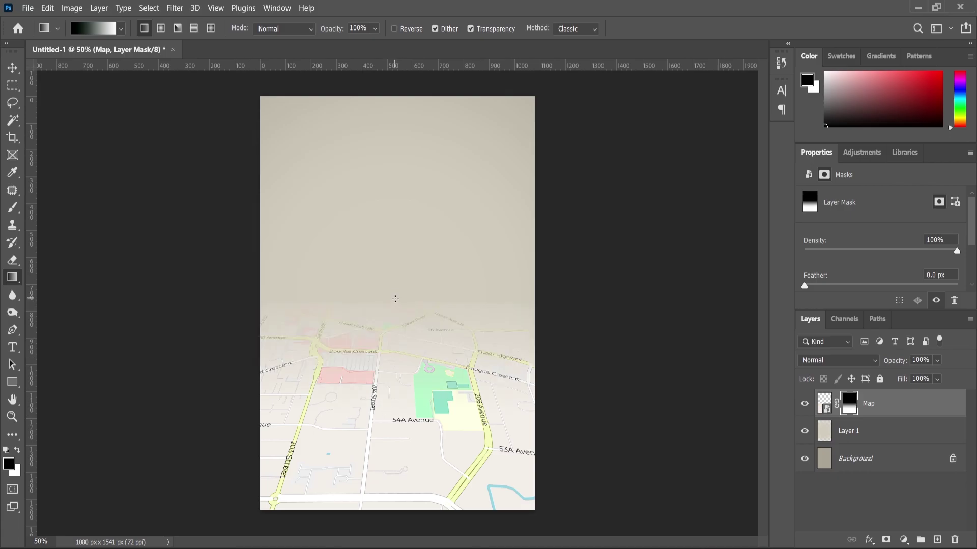
pyautogui.moveTo(393, 311); pyautogui.dragTo(392, 306)
pyautogui.hotkey('ctrl', 'z')
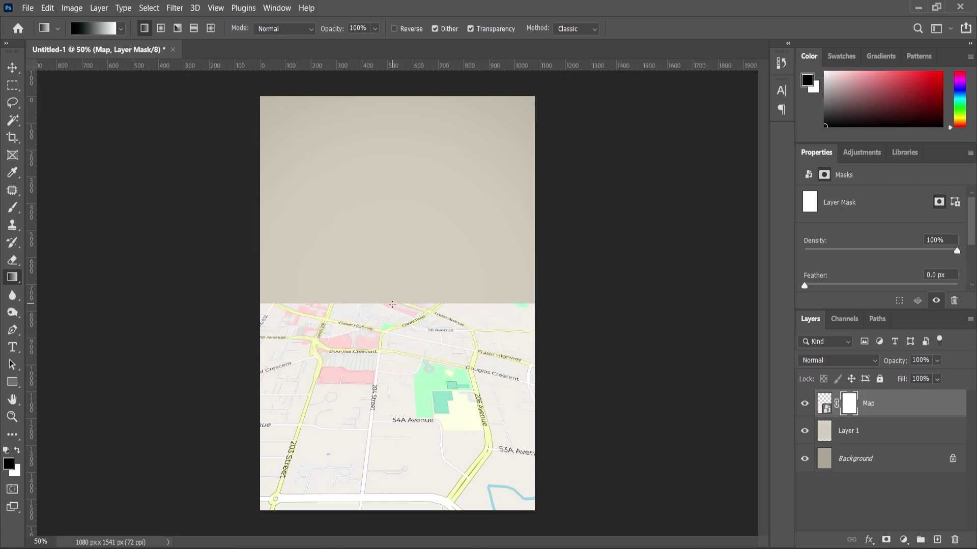
# Fade out the map's upper part with a linear black-to-white gradient on its layer mask
pyautogui.moveTo(392, 416); pyautogui.dragTo(392, 416)
pyautogui.scroll(-2, 425, 330)
pyautogui.scroll(2, 426, 330)
pyautogui.scroll(-1, 406, 313)
# Place the chocolate muffin image at 66.18% scale and move it slightly down so it stands on the map
pyautogui.click(510, 547)
pyautogui.moveTo(133, 134); pyautogui.dragTo(416, 307)
pyautogui.moveTo(521, 171); pyautogui.dragTo(488, 206)
pyautogui.click(16, 76)
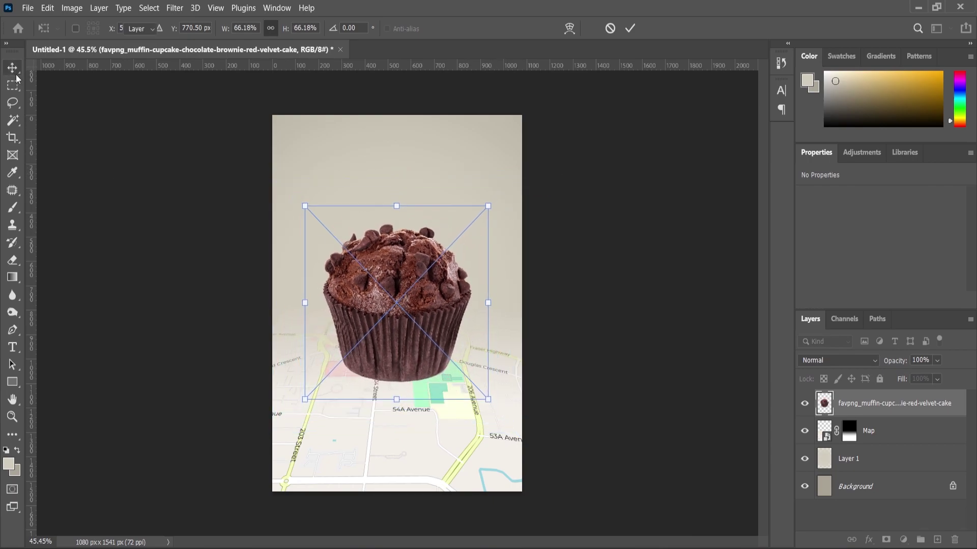
pyautogui.moveTo(413, 294); pyautogui.dragTo(412, 305)
# Apply Levels to the muffin with input levels of 9, 0.82 and 246
pyautogui.click(80, 8)
pyautogui.moveTo(80, 39)
pyautogui.click(238, 54)
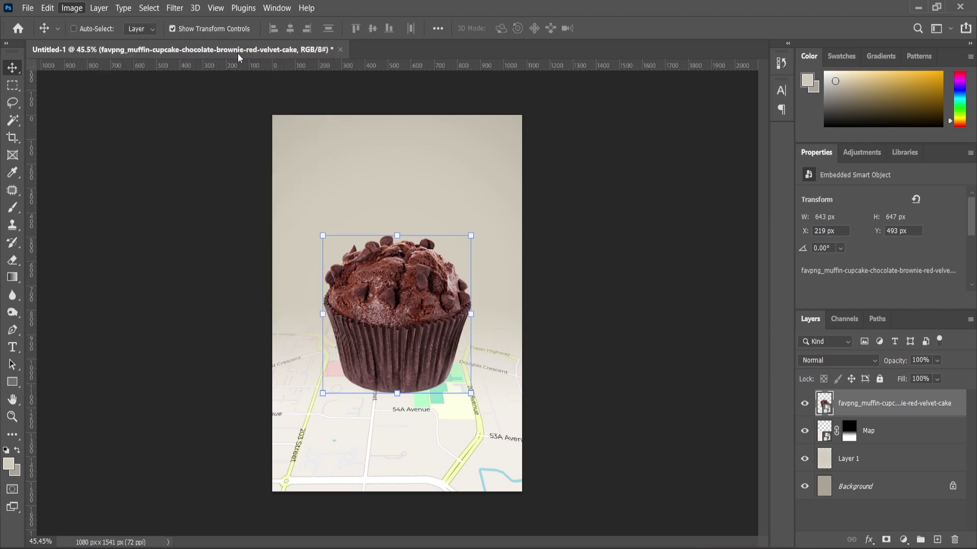
pyautogui.moveTo(643, 279); pyautogui.dragTo(651, 278)
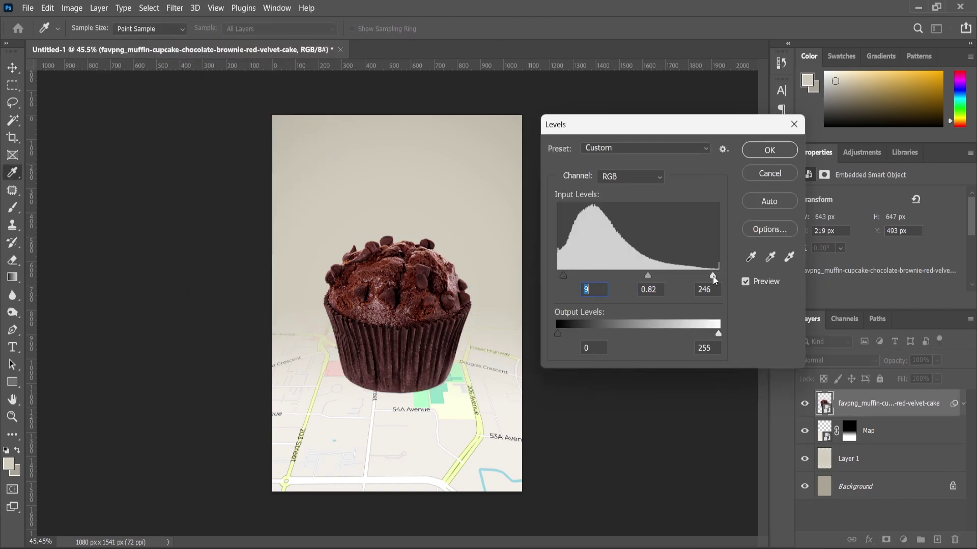
pyautogui.click(771, 154)
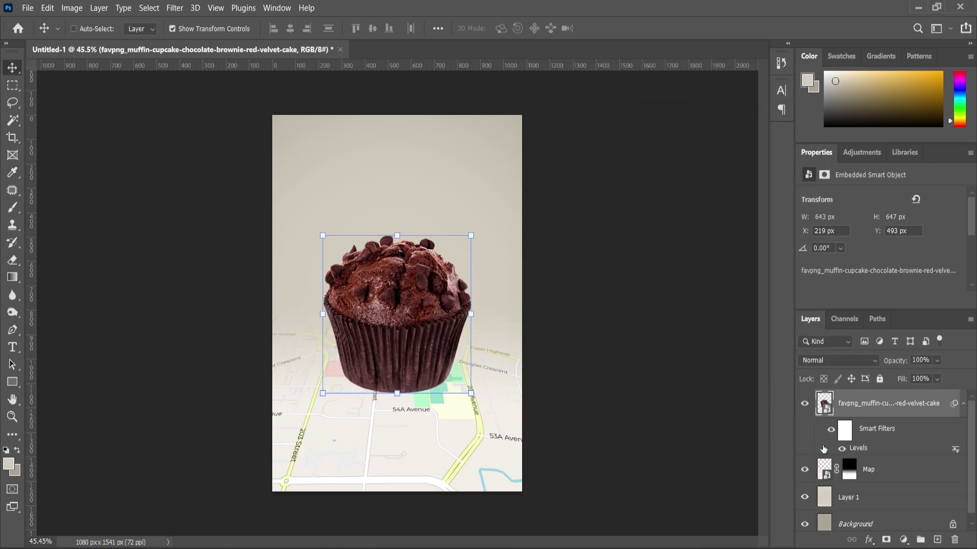
# Create a new layer directly above the Map layer and set the brush colour to black (000000)
pyautogui.click(873, 471)
pyautogui.click(937, 541)
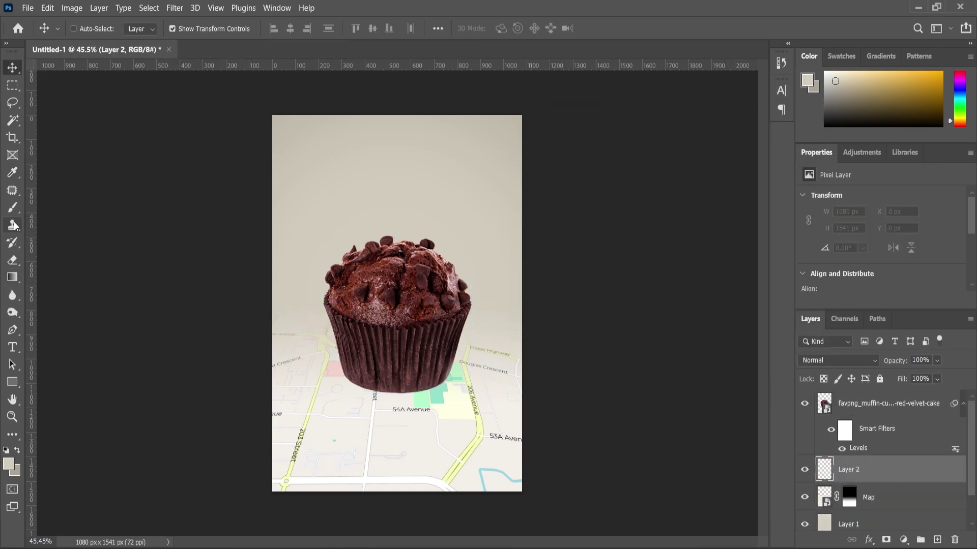
pyautogui.click(12, 208)
pyautogui.click(11, 467)
pyautogui.moveTo(576, 203); pyautogui.dragTo(492, 380)
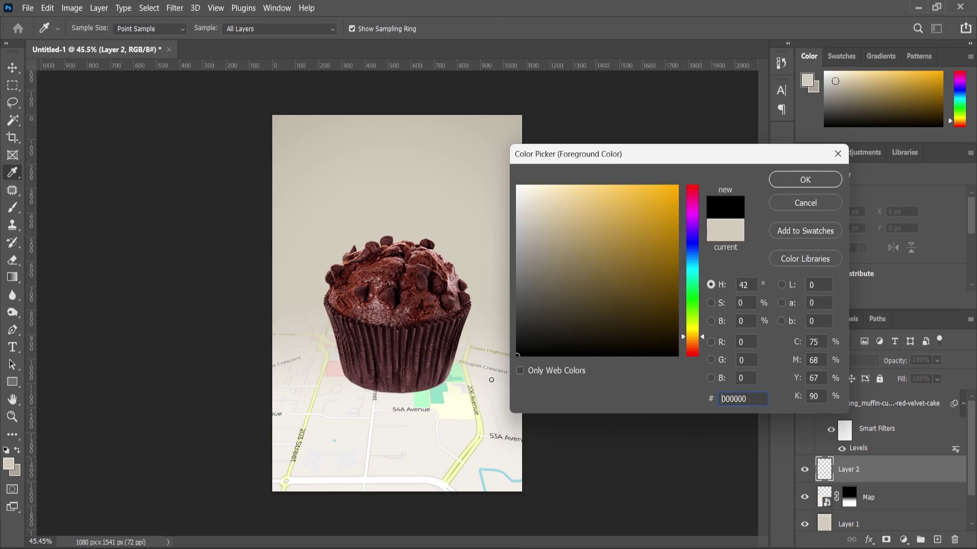
pyautogui.click(779, 181)
# Paint a thin black contact shadow along the muffin's base with a 45 px soft brush
pyautogui.press('alt')
pyautogui.scroll(3, 365, 403)
pyautogui.scroll(5, 365, 403)
pyautogui.press('[')
pyautogui.press('[')
pyautogui.press('[')
pyautogui.press('[')
pyautogui.press('[')
pyautogui.press('[')
pyautogui.press('[')
pyautogui.press('[')
pyautogui.press('[')
pyautogui.press('[')
pyautogui.press('[')
pyautogui.press('[')
pyautogui.press('[')
pyautogui.press('[')
pyautogui.press('[')
pyautogui.press('[')
pyautogui.press('[')
pyautogui.press('[')
pyautogui.press('[')
pyautogui.press('[')
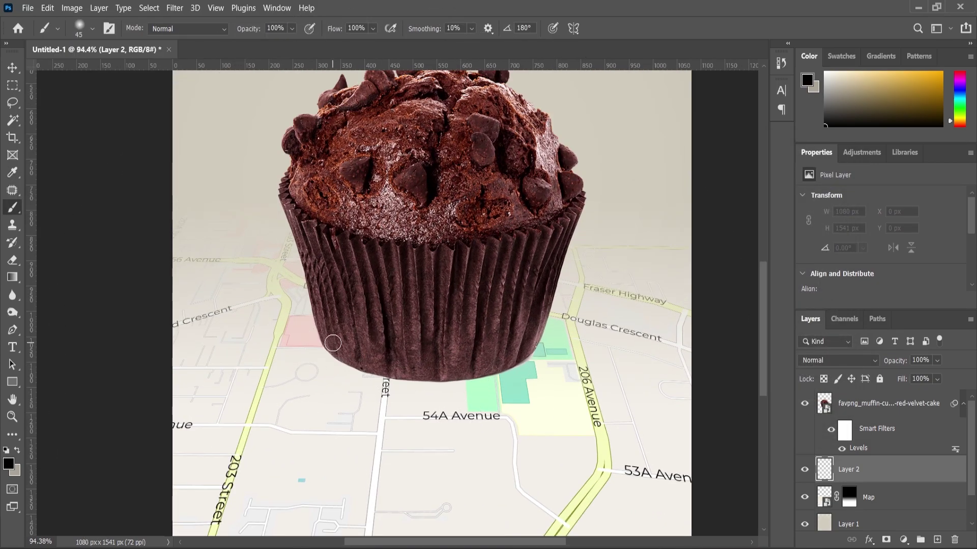
pyautogui.moveTo(424, 366); pyautogui.dragTo(438, 371)
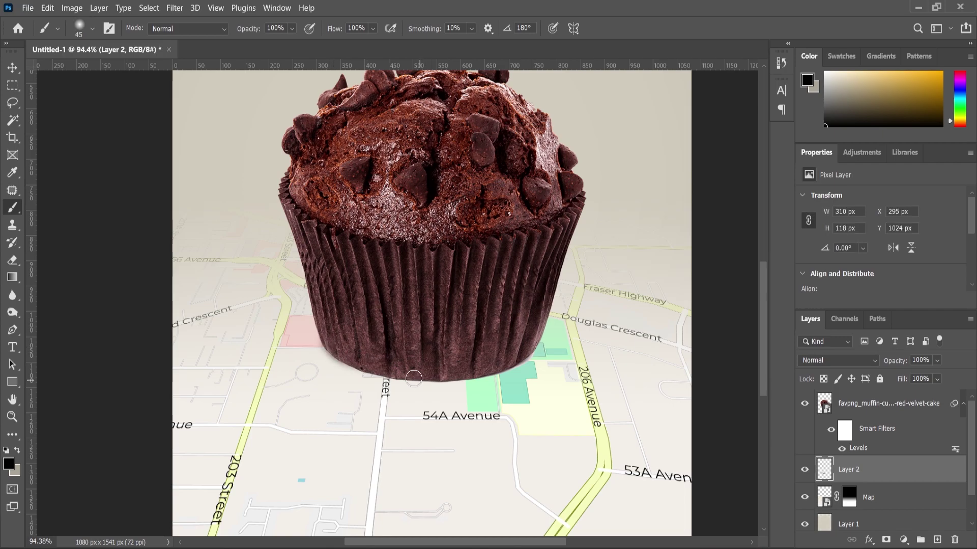
pyautogui.scroll(3, 399, 374)
pyautogui.moveTo(367, 369); pyautogui.dragTo(479, 367)
pyautogui.hotkey('ctrl', 'z')
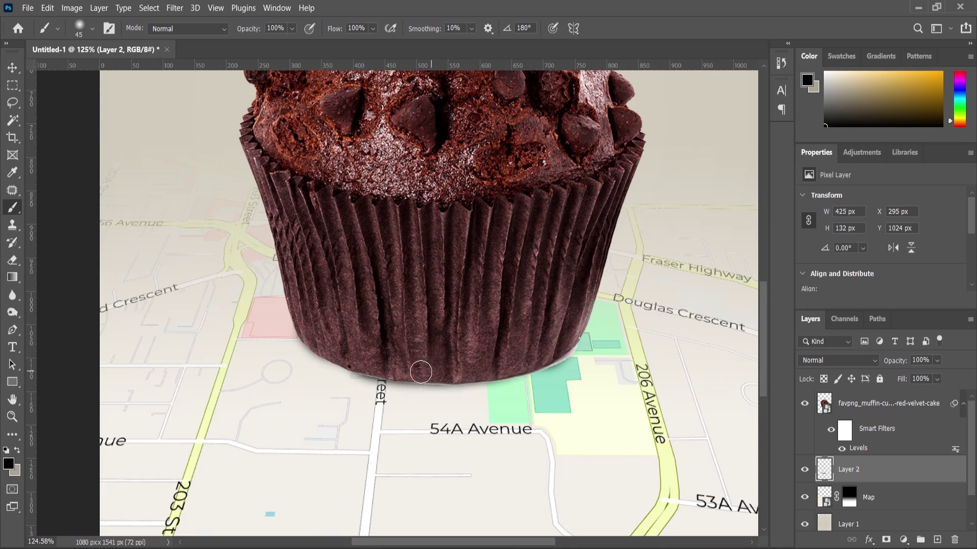
pyautogui.scroll(5, 351, 338)
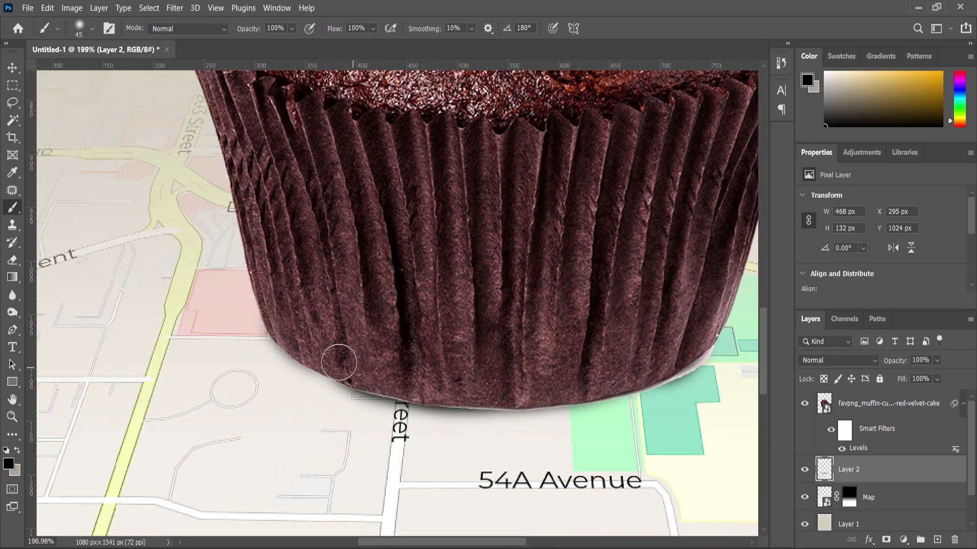
pyautogui.moveTo(297, 338)
pyautogui.mouseDown()
pyautogui.moveTo(441, 374)
pyautogui.moveTo(572, 378)
pyautogui.moveTo(539, 388)
pyautogui.moveTo(468, 385)
pyautogui.mouseUp()
pyautogui.hotkey('ctrl', '0')
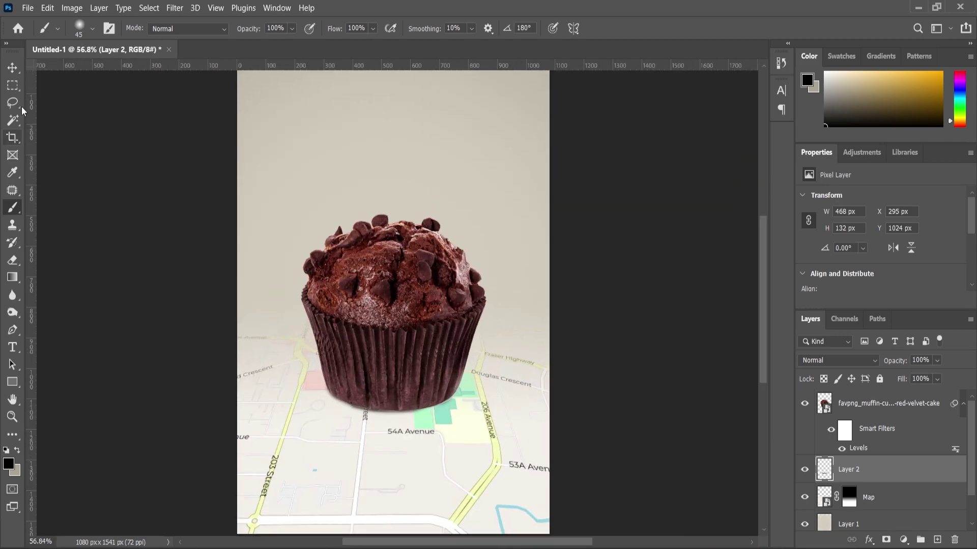
# Enable Auto-Select for the Move tool, select the muffin and duplicate its layer
pyautogui.press('v')
pyautogui.click(75, 29)
pyautogui.click(376, 252)
pyautogui.hotkey('ctrl', 'j')
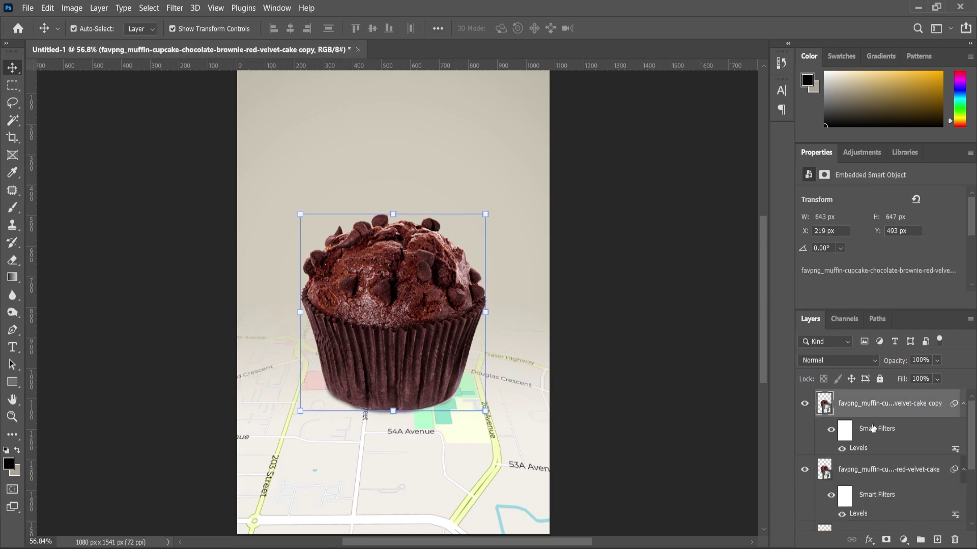
# Flip the muffin copy upside down at a height of about 617 px and place it directly beneath the original muffin
pyautogui.hotkey('ctrl', 't')
pyautogui.click(527, 230)
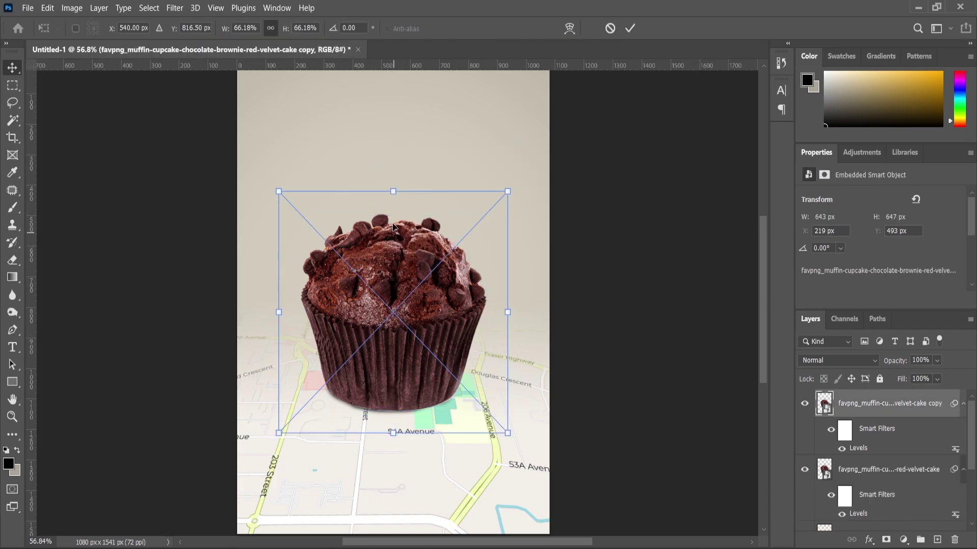
pyautogui.moveTo(393, 191); pyautogui.dragTo(373, 540)
pyautogui.moveTo(404, 387); pyautogui.dragTo(404, 343)
pyautogui.moveTo(394, 492); pyautogui.dragTo(394, 519)
pyautogui.moveTo(408, 381); pyautogui.dragTo(407, 378)
pyautogui.press('Return')
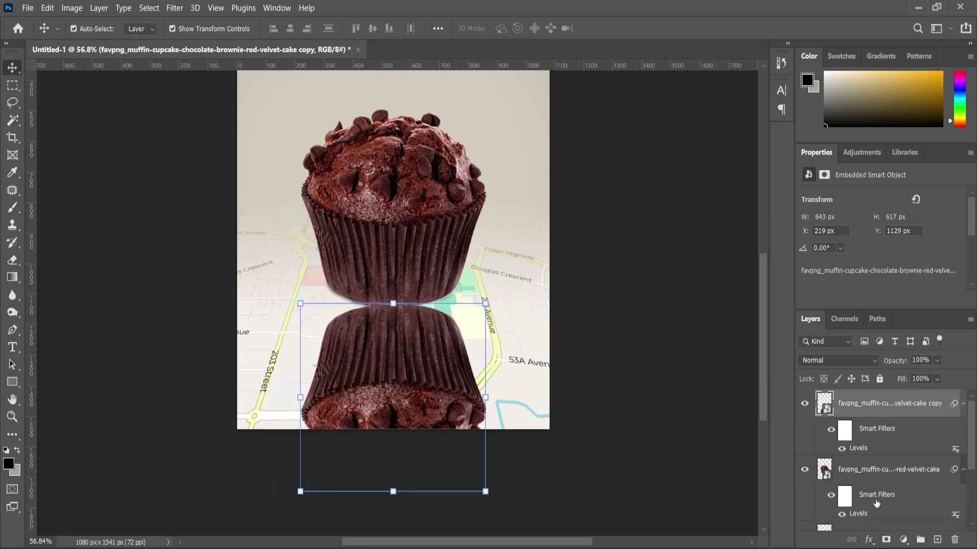
# Add a layer mask to the flipped muffin copy and switch to the Gradient tool
pyautogui.click(886, 540)
pyautogui.press('g')
pyautogui.moveTo(386, 476); pyautogui.dragTo(387, 252)
pyautogui.hotkey('ctrl', 'z')
pyautogui.moveTo(389, 140); pyautogui.dragTo(388, 144)
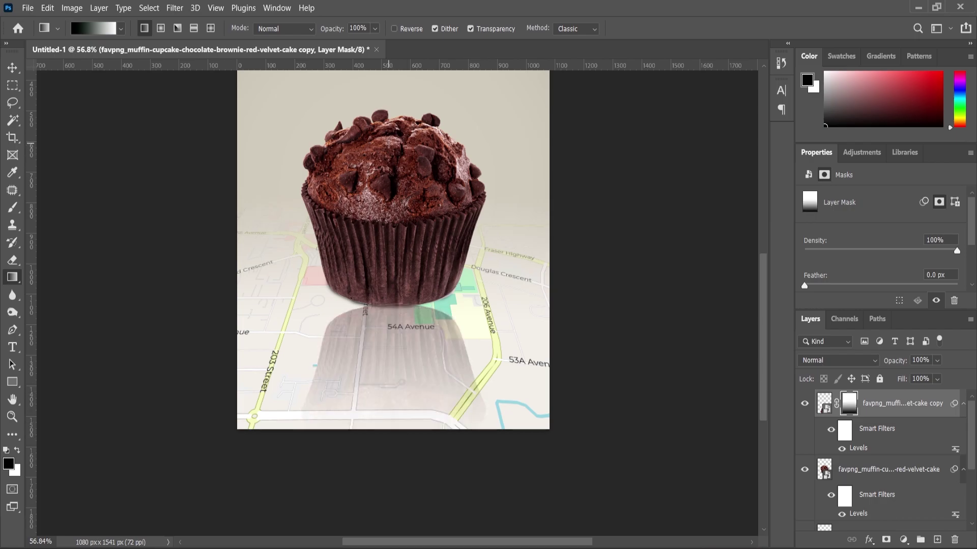
pyautogui.hotkey('ctrl', 'z')
# Fade the flipped copy downward with a gradient on its mask and move its layer below the original muffin layer
pyautogui.moveTo(399, 364); pyautogui.dragTo(384, 136)
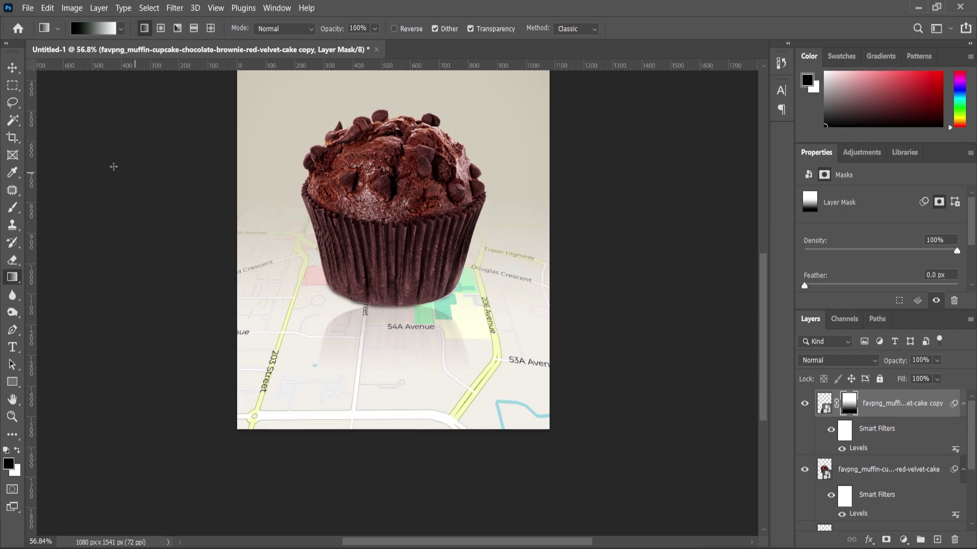
pyautogui.click(12, 69)
pyautogui.moveTo(880, 406); pyautogui.dragTo(870, 519)
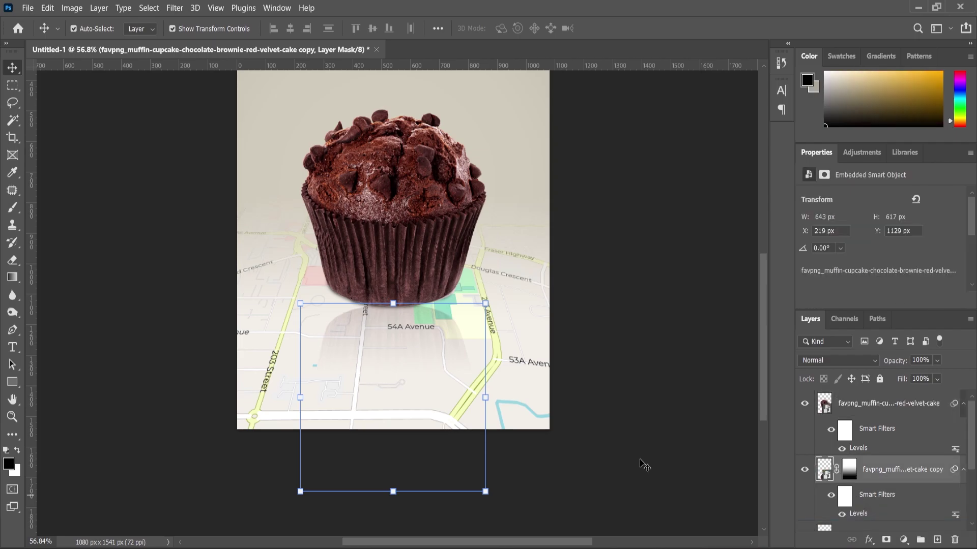
# Move the muffin reflection up to about Y 1004 px so it overlaps the original's base
pyautogui.click(75, 29)
pyautogui.scroll(4, 429, 393)
pyautogui.moveTo(351, 342); pyautogui.dragTo(350, 289)
pyautogui.scroll(-4, 366, 274)
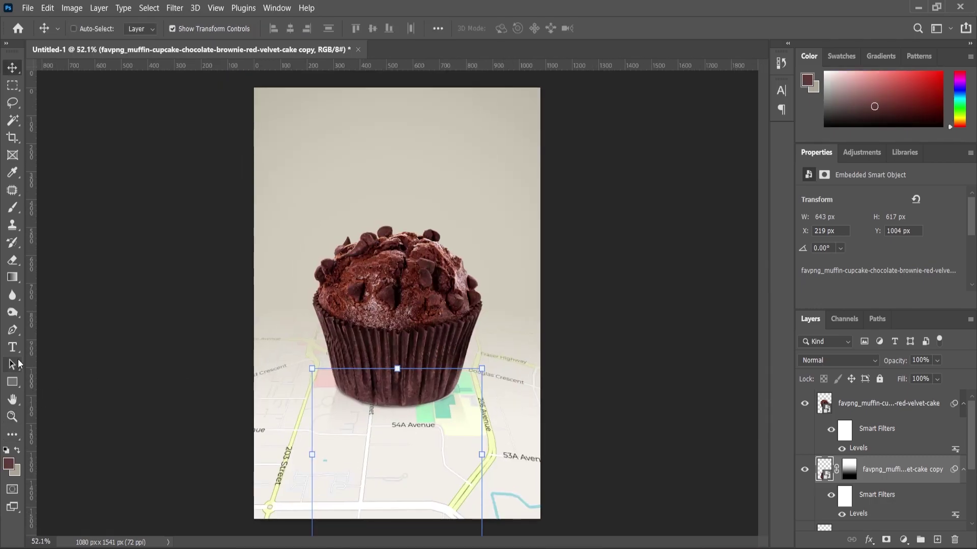
# Add the text "EVERY WHERE" in black 58 pt Adobe Caslon Pro Bold on the map below the muffin
pyautogui.click(13, 350)
pyautogui.click(353, 458)
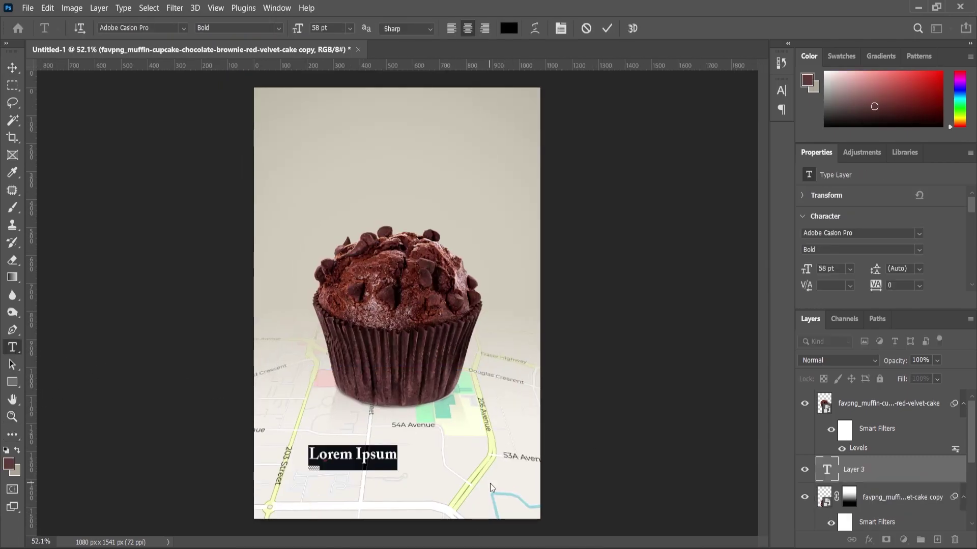
pyautogui.write('EVER')
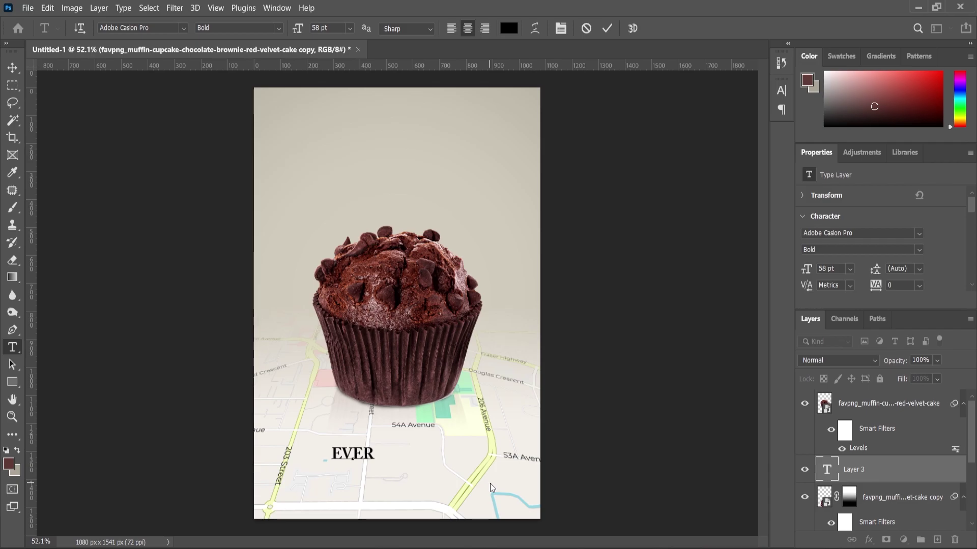
pyautogui.write('Y WHERE')
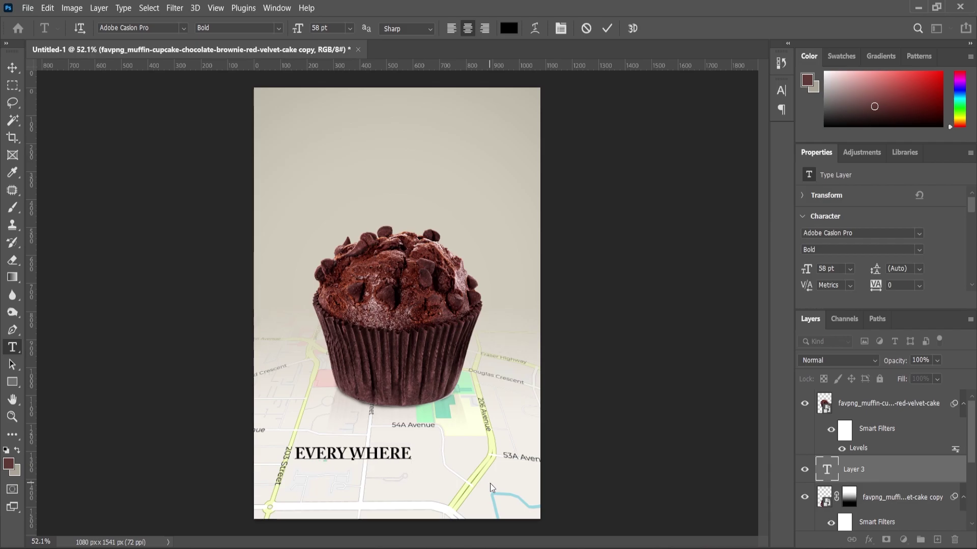
pyautogui.hotkey('ctrl', 'a')
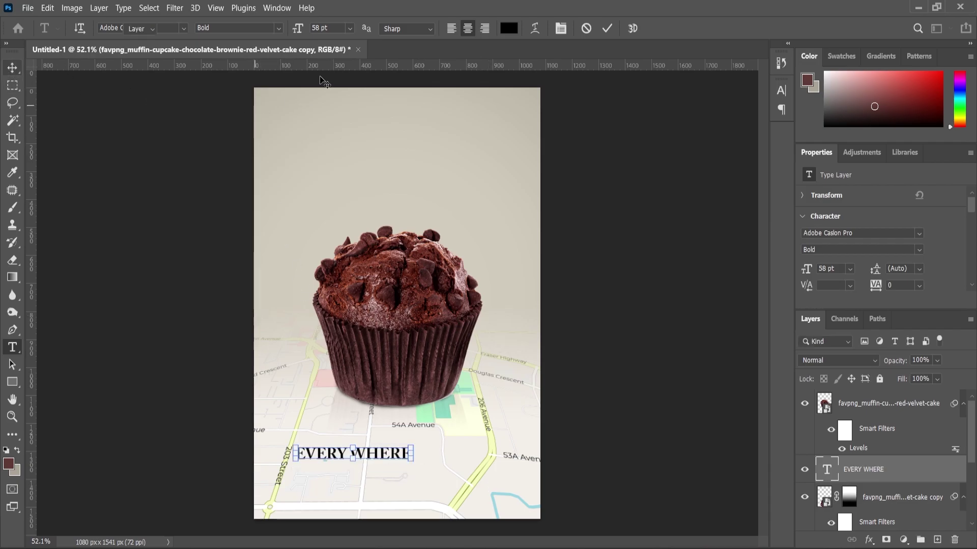
# Centre the EVERY WHERE text horizontally on the canvas and clear the selection
pyautogui.click(13, 68)
pyautogui.hotkey('ctrl', 'a')
pyautogui.click(290, 29)
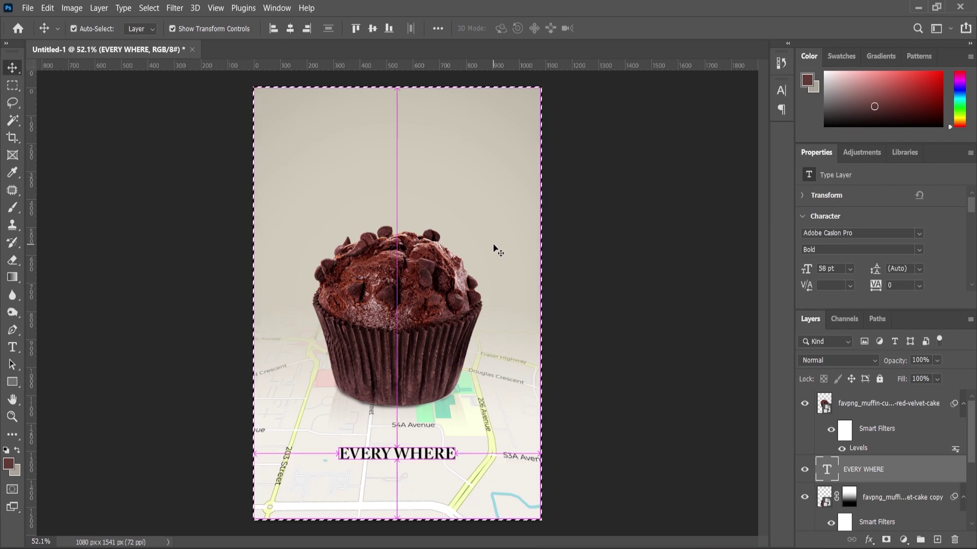
pyautogui.hotkey('ctrl', 'd')
# Enlarge the EVERY WHERE text to about 92.93 pt and position it below the muffin
pyautogui.scroll(-3, 455, 417)
pyautogui.scroll(7, 448, 438)
pyautogui.scroll(-2, 458, 423)
pyautogui.moveTo(464, 408)
pyautogui.mouseDown()
pyautogui.moveTo(493, 363)
pyautogui.moveTo(518, 360)
pyautogui.moveTo(448, 406)
pyautogui.moveTo(449, 418)
pyautogui.mouseUp()
pyautogui.press('Return')
pyautogui.scroll(-3, 400, 394)
pyautogui.scroll(3, 399, 404)
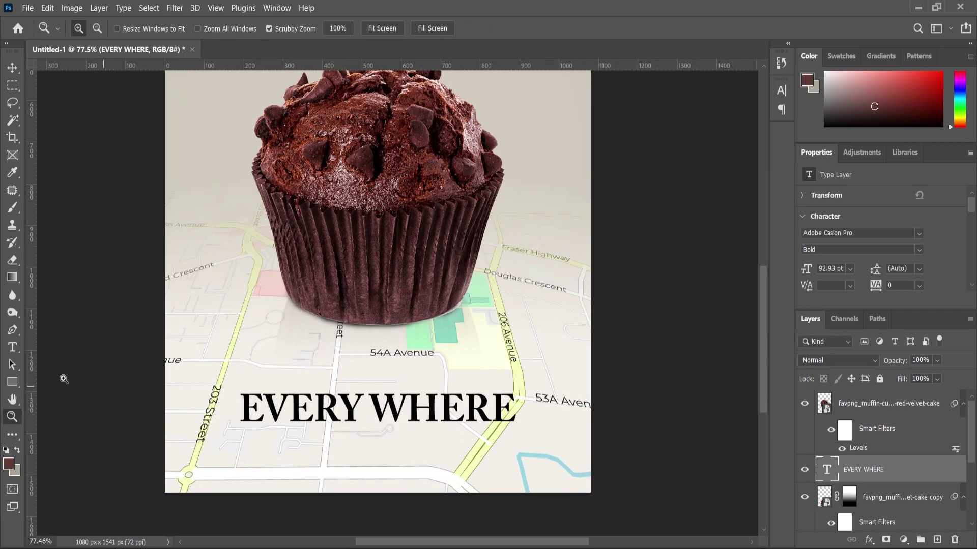
# Try a white Outer Glow layer style on the EVERY WHERE text and switch it off again
pyautogui.click(16, 72)
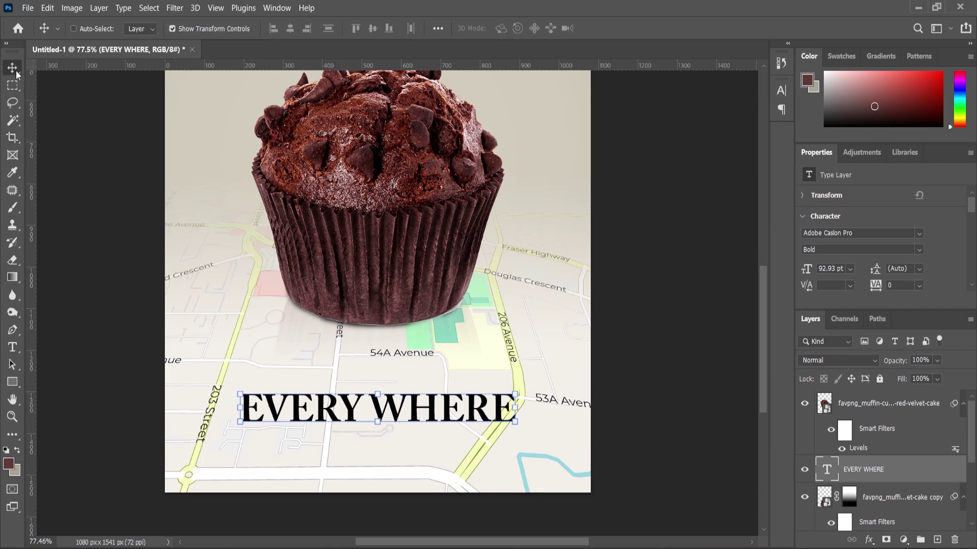
pyautogui.click(872, 542)
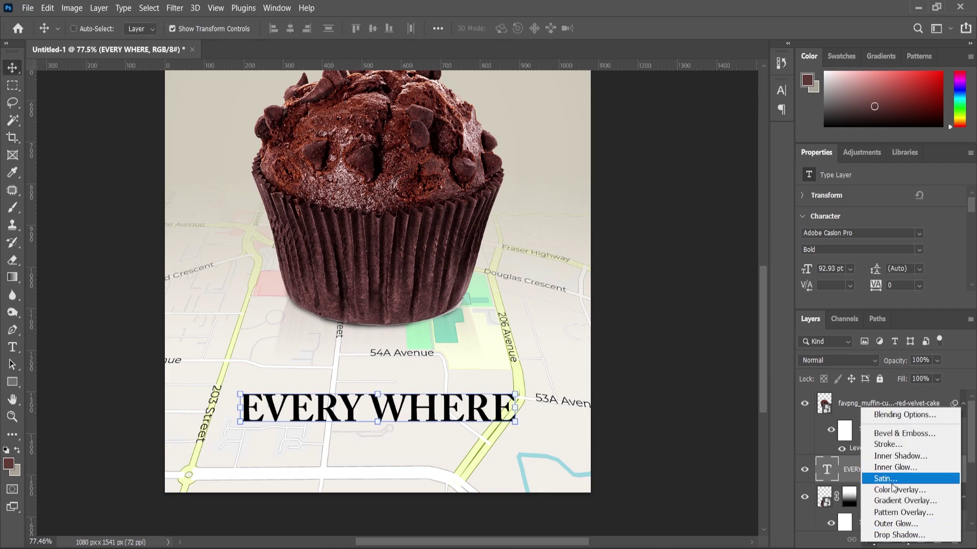
pyautogui.click(893, 523)
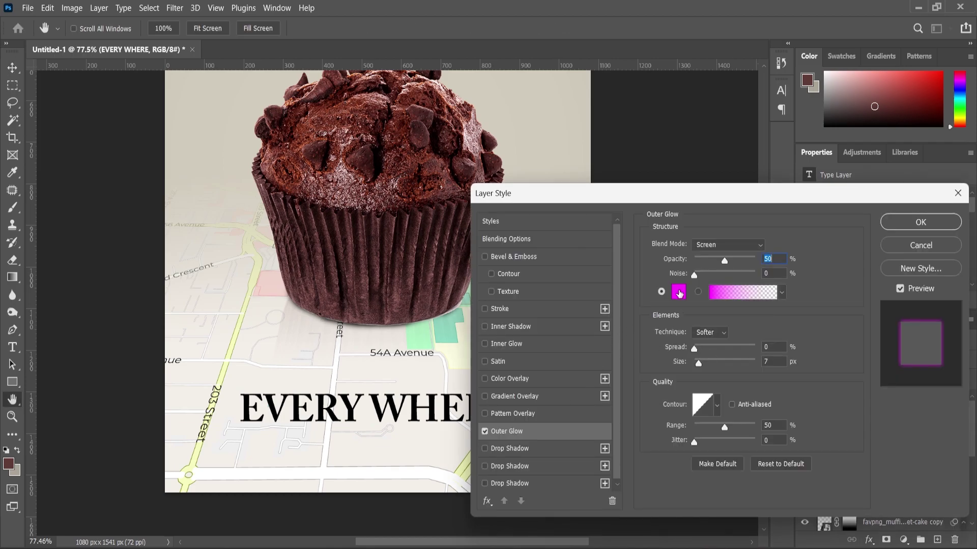
pyautogui.click(679, 293)
pyautogui.moveTo(549, 262); pyautogui.dragTo(513, 182)
pyautogui.click(798, 180)
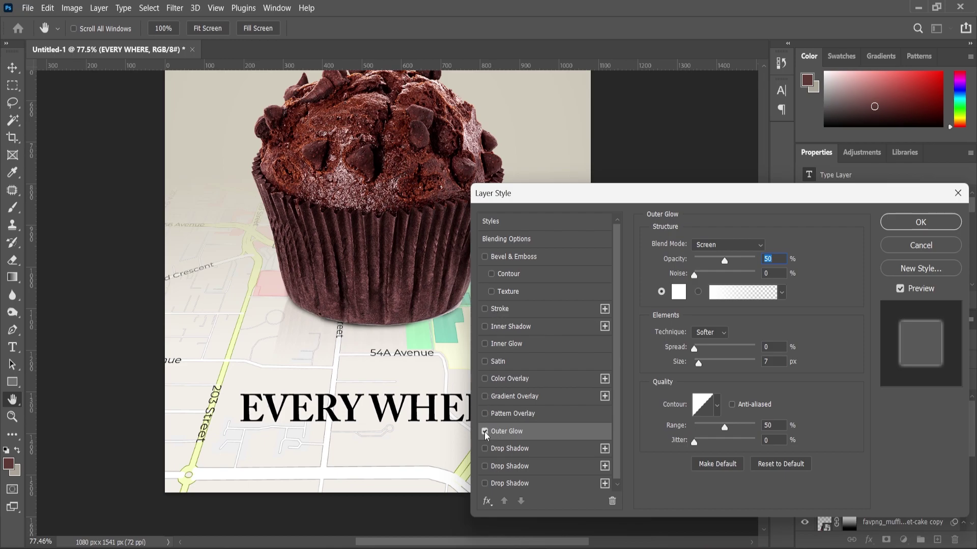
pyautogui.click(485, 432)
# Apply a drop shadow to the EVERY WHERE text with distance 8 px and size 8 px
pyautogui.click(485, 483)
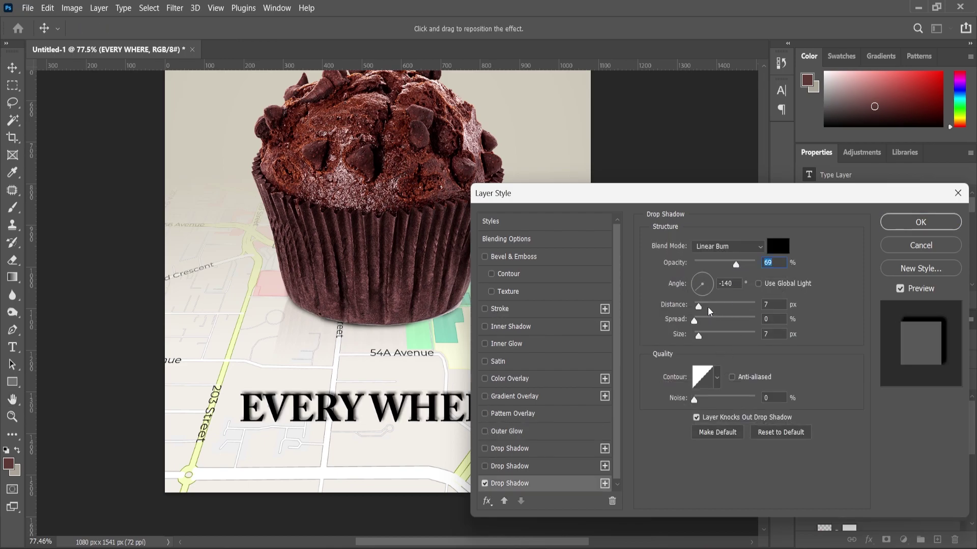
pyautogui.moveTo(700, 336); pyautogui.dragTo(699, 307)
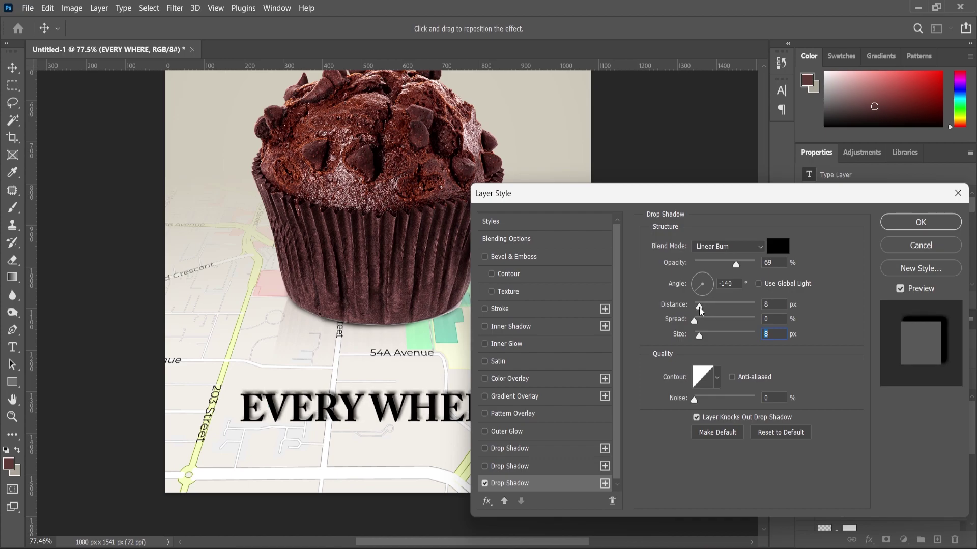
pyautogui.click(912, 224)
pyautogui.scroll(-3, 594, 385)
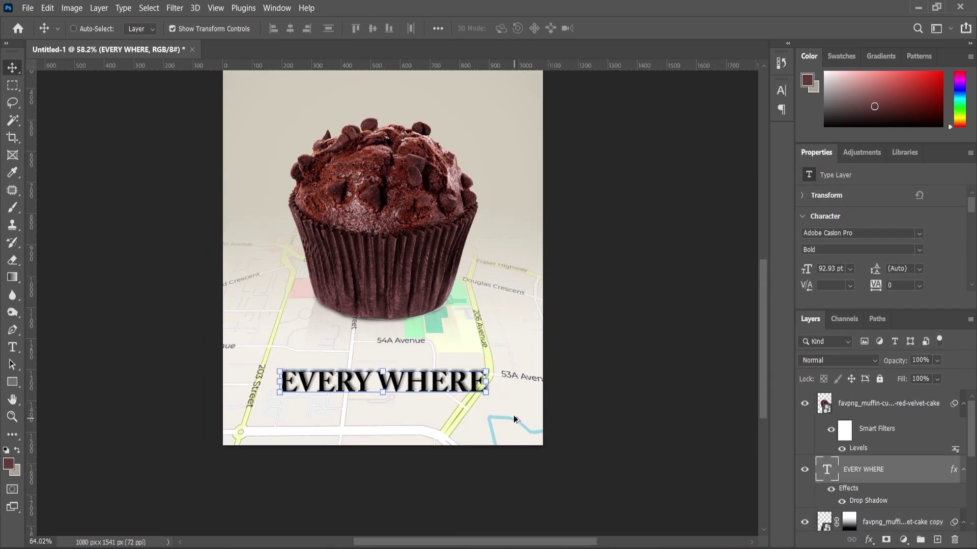
pyautogui.scroll(2, 514, 415)
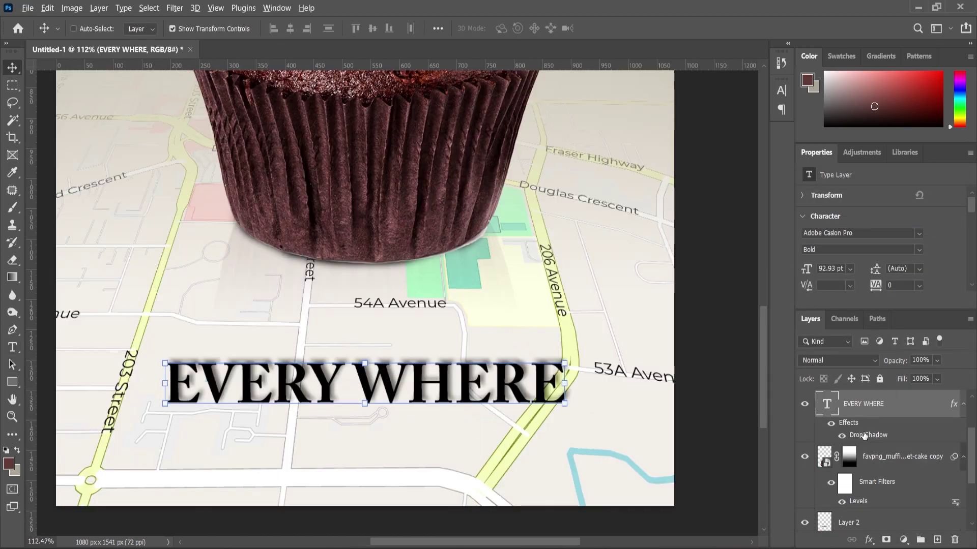
# Duplicate the EVERY WHERE text layer, place the copy below the original and replace its wording with "WE ARE"
pyautogui.moveTo(868, 405); pyautogui.dragTo(937, 540)
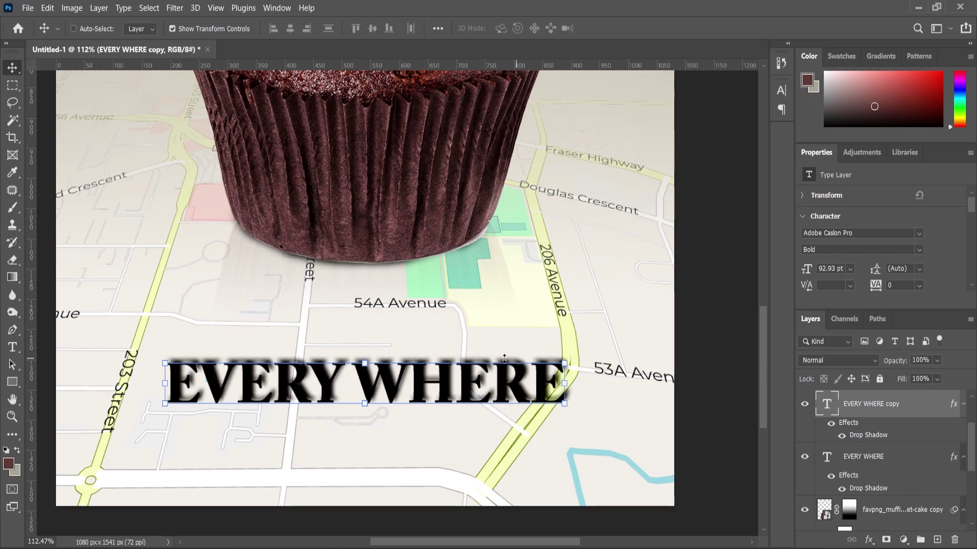
pyautogui.moveTo(418, 381); pyautogui.dragTo(417, 437)
pyautogui.doubleClick(418, 437)
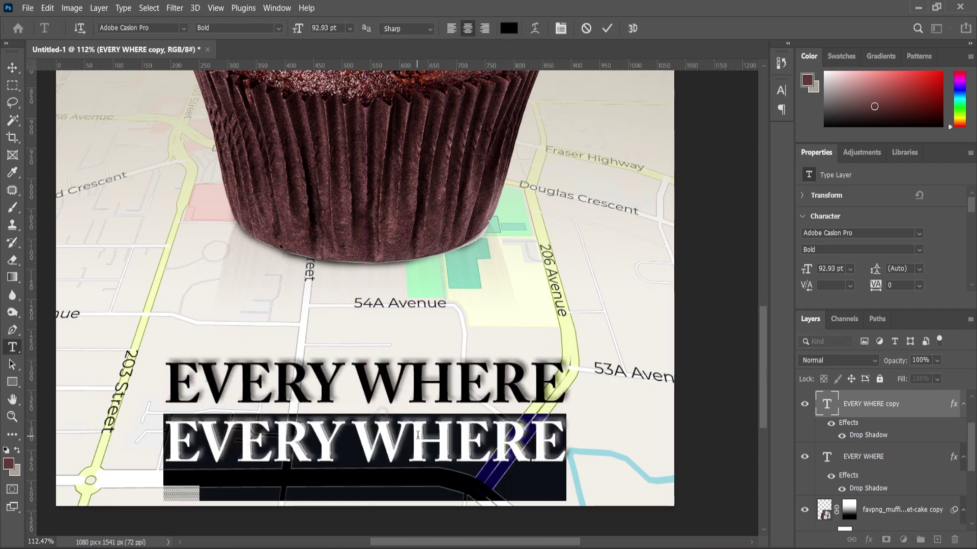
pyautogui.write('WE ARE')
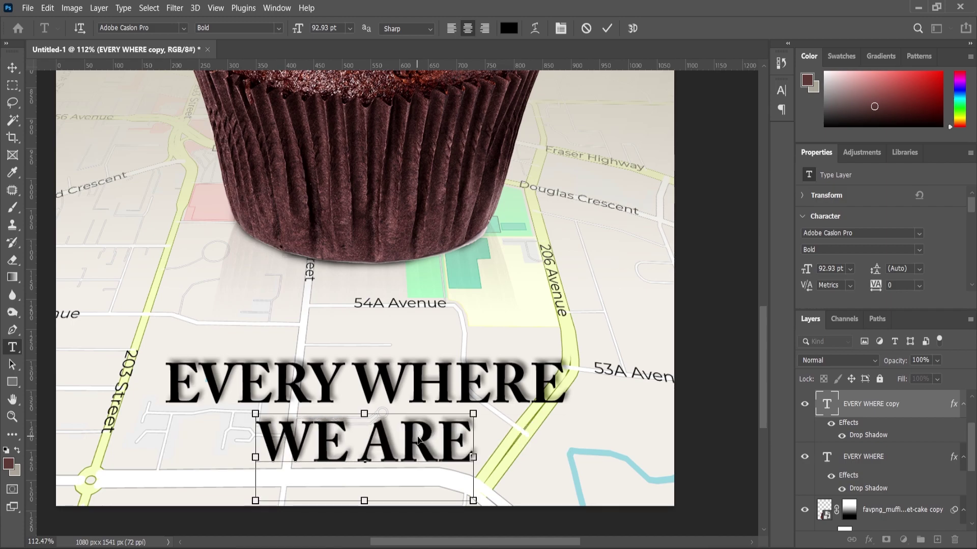
# Change the font of the WE ARE text to Poppins Medium
pyautogui.hotkey('ctrl', 'a')
pyautogui.click(162, 33)
pyautogui.write('Poppins')
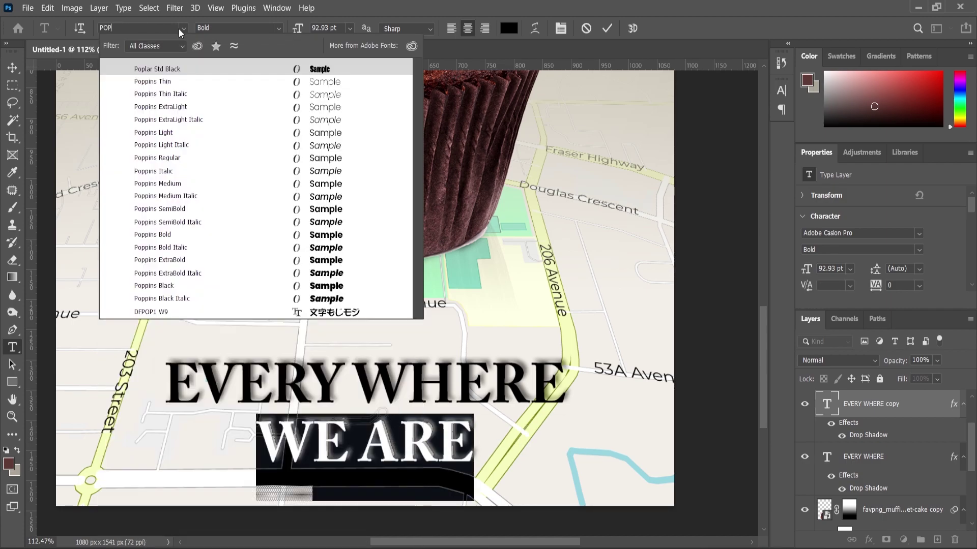
pyautogui.click(175, 121)
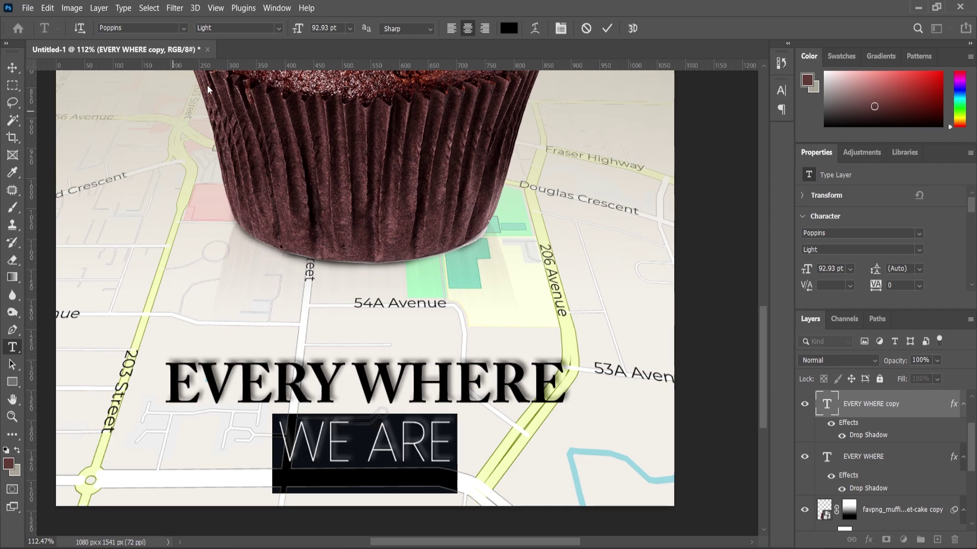
pyautogui.click(229, 28)
pyautogui.click(220, 127)
pyautogui.click(12, 67)
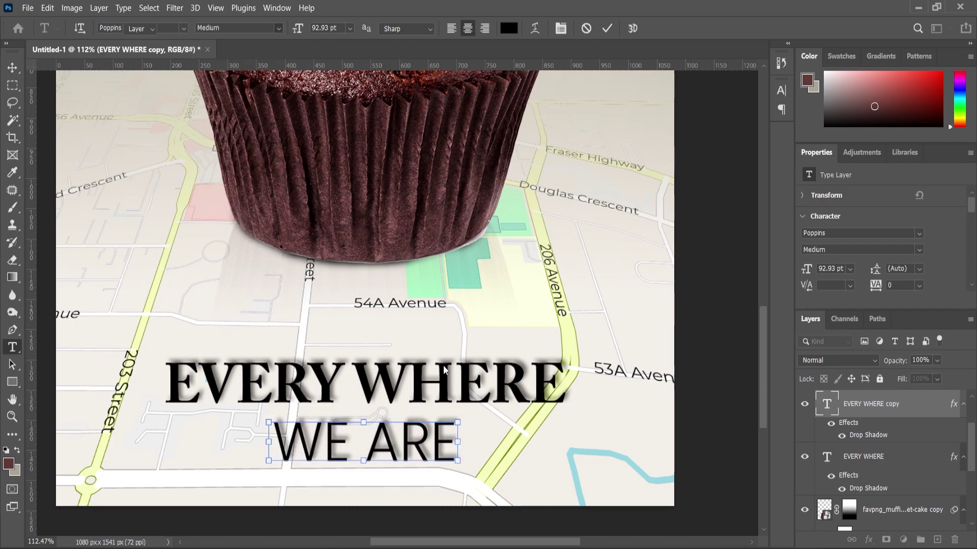
# Set the WE ARE text's tracking to 360 and its font weight to Light
pyautogui.doubleClick(376, 444)
pyautogui.moveTo(876, 289); pyautogui.dragTo(890, 291)
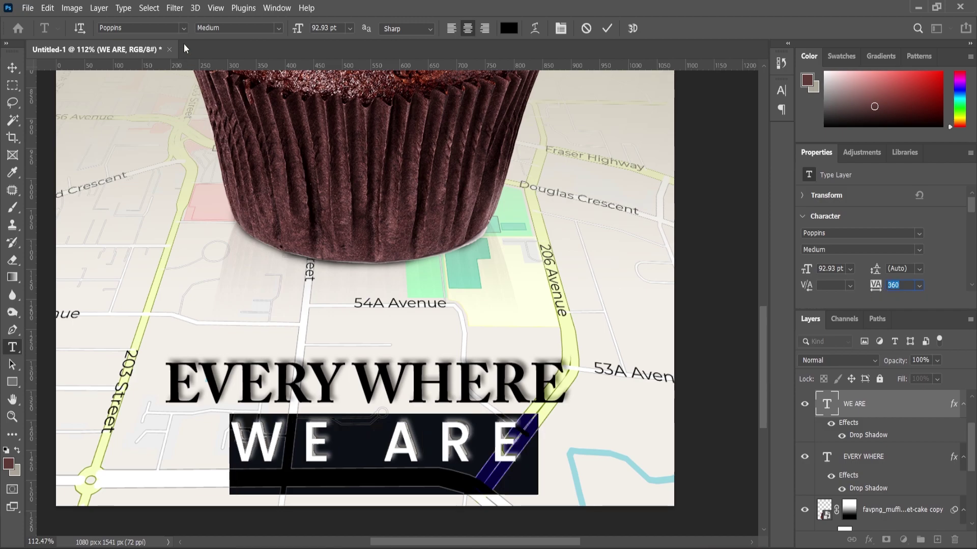
pyautogui.click(279, 28)
pyautogui.click(232, 84)
pyautogui.click(13, 68)
# Scale the WE ARE text down to about 50.01 pt and position it directly above EVERY WHERE
pyautogui.hotkey('ctrl', 't')
pyautogui.moveTo(533, 413); pyautogui.dragTo(470, 457)
pyautogui.moveTo(399, 442); pyautogui.dragTo(461, 450)
pyautogui.hotkey('ctrl', 'space')
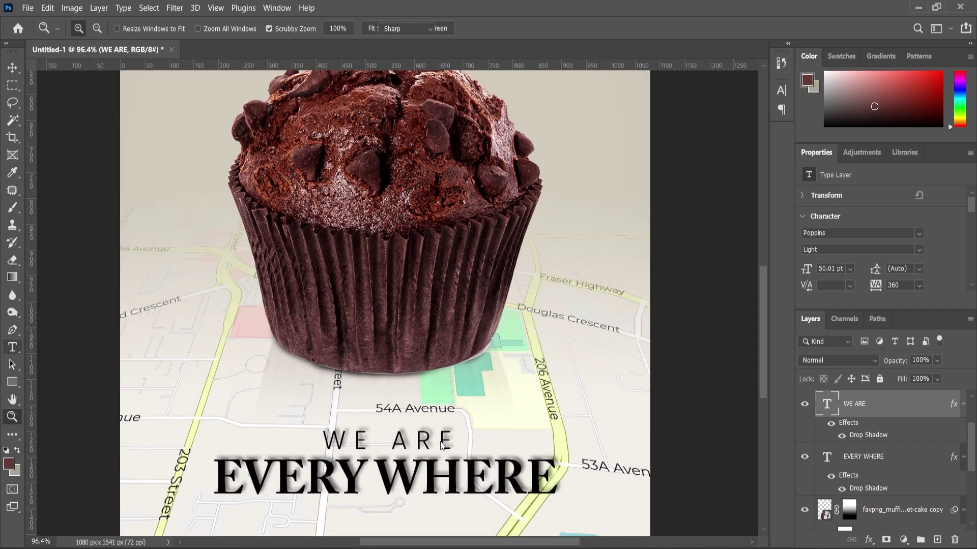
# Reduce the WE ARE text's tracking to 200
pyautogui.tripleClick(388, 442)
pyautogui.moveTo(881, 290); pyautogui.dragTo(877, 292)
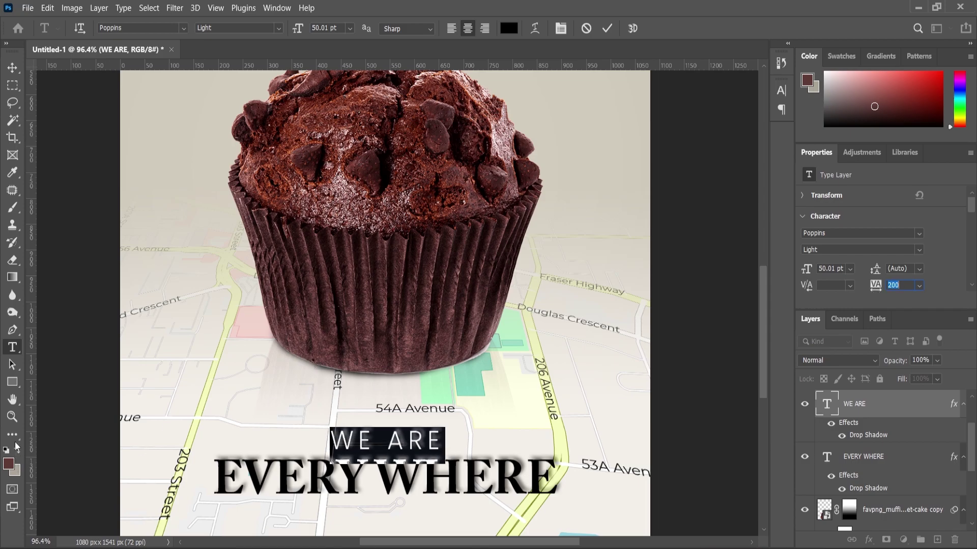
pyautogui.click(13, 417)
pyautogui.moveTo(422, 340); pyautogui.dragTo(382, 351)
pyautogui.moveTo(430, 505); pyautogui.dragTo(427, 477)
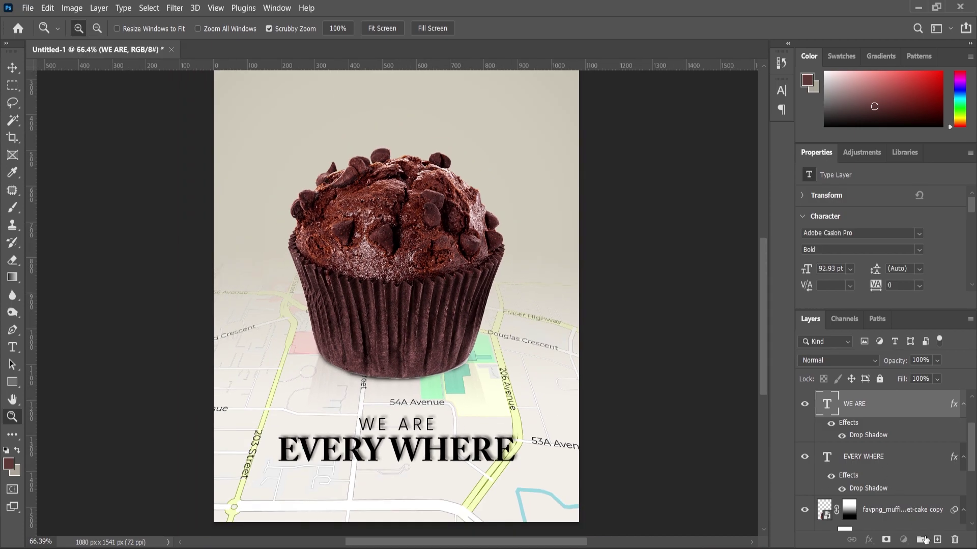
# Draw a rounded rectangle about 264 x 58 px behind the WE ARE text, above the EVERY WHERE layer
pyautogui.click(937, 539)
pyautogui.click(12, 381)
pyautogui.scroll(5, 366, 432)
pyautogui.moveTo(329, 388); pyautogui.dragTo(537, 436)
pyautogui.scroll(-2, 859, 276)
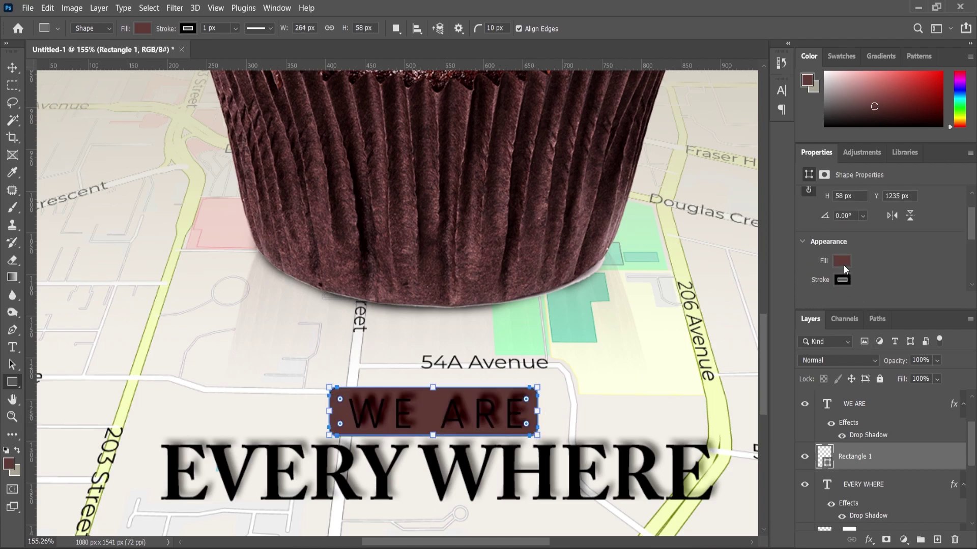
# Fill the rounded rectangle behind WE ARE with black and remove its stroke
pyautogui.click(842, 260)
pyautogui.click(840, 332)
pyautogui.click(840, 244)
pyautogui.click(842, 280)
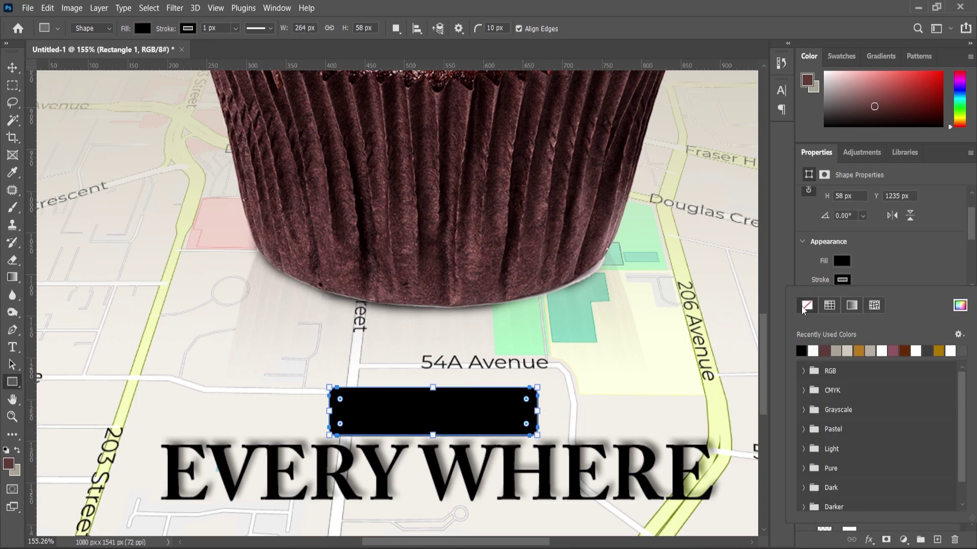
pyautogui.click(803, 306)
# Recolour the WE ARE text white
pyautogui.click(12, 347)
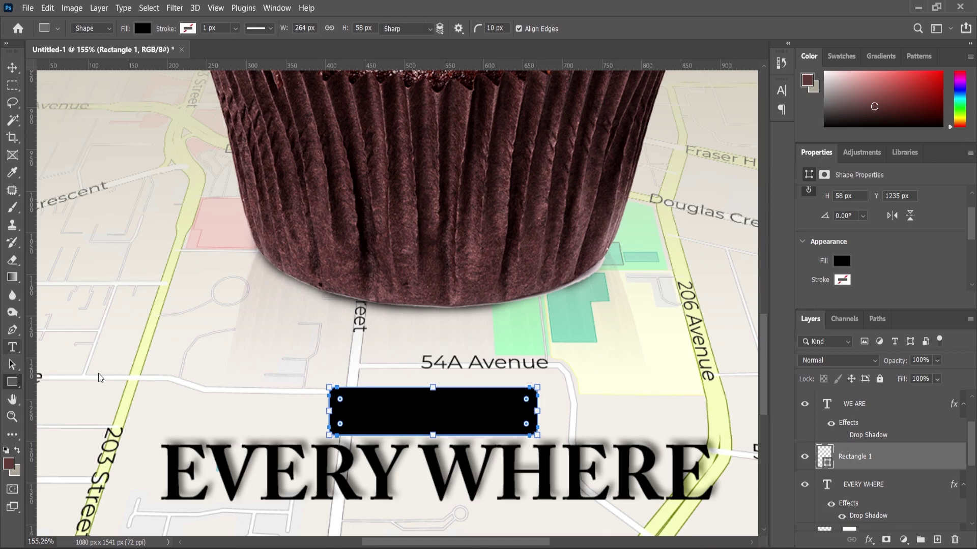
pyautogui.click(375, 410)
pyautogui.hotkey('ctrl', 'a')
pyautogui.click(8, 467)
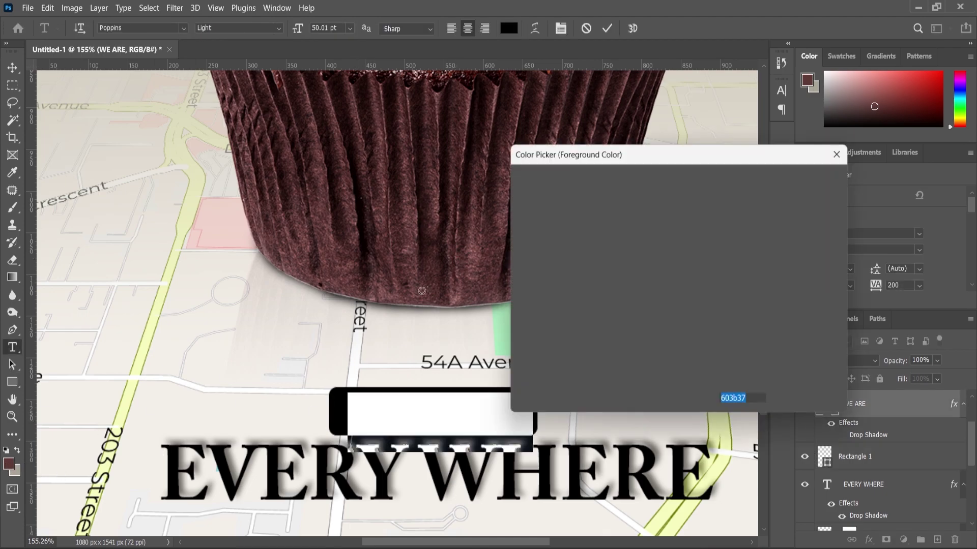
pyautogui.moveTo(550, 214); pyautogui.dragTo(513, 175)
pyautogui.click(805, 181)
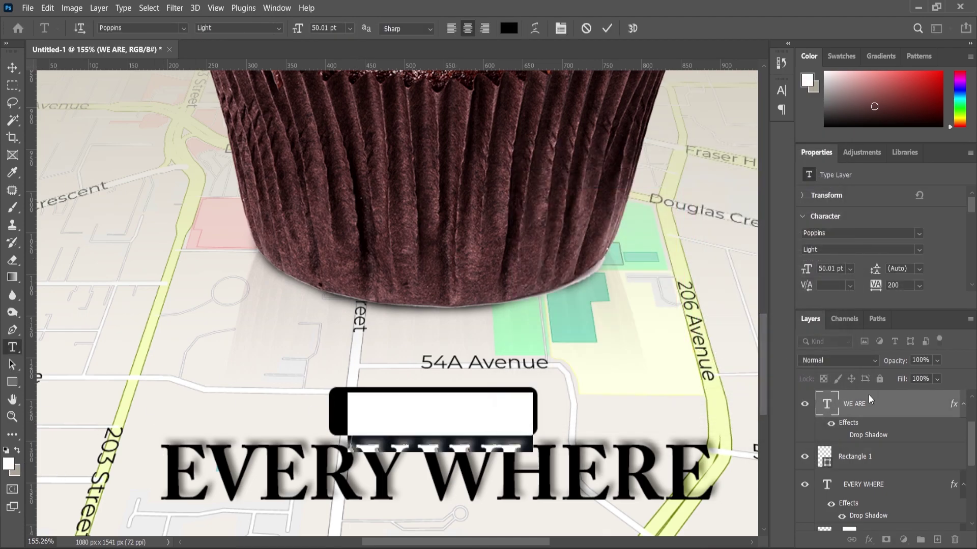
pyautogui.scroll(2, 816, 429)
pyautogui.click(11, 418)
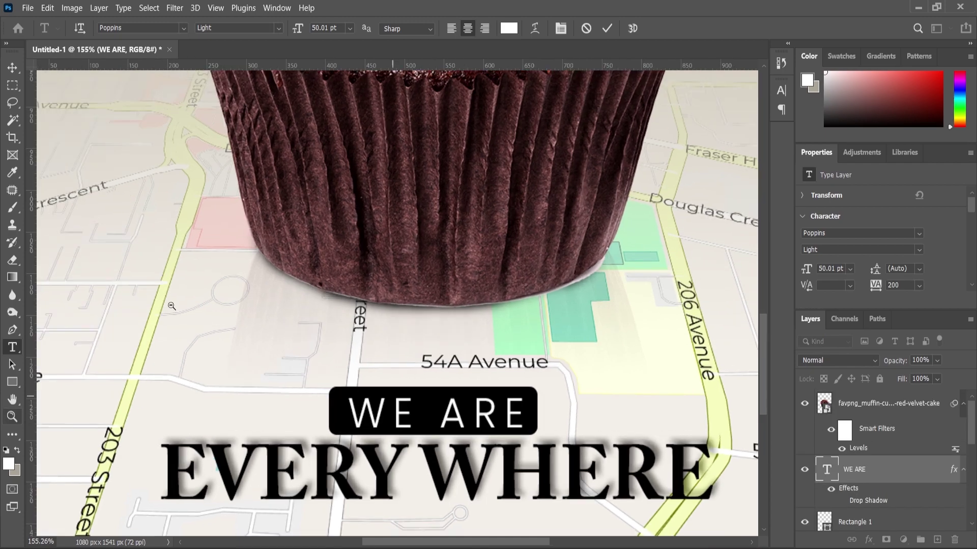
# Centre the WE ARE text and its black rectangle on each other both ways, and move them up to about Y 1223 px
pyautogui.click(11, 68)
pyautogui.scroll(1, 411, 400)
pyautogui.scroll(1, 412, 403)
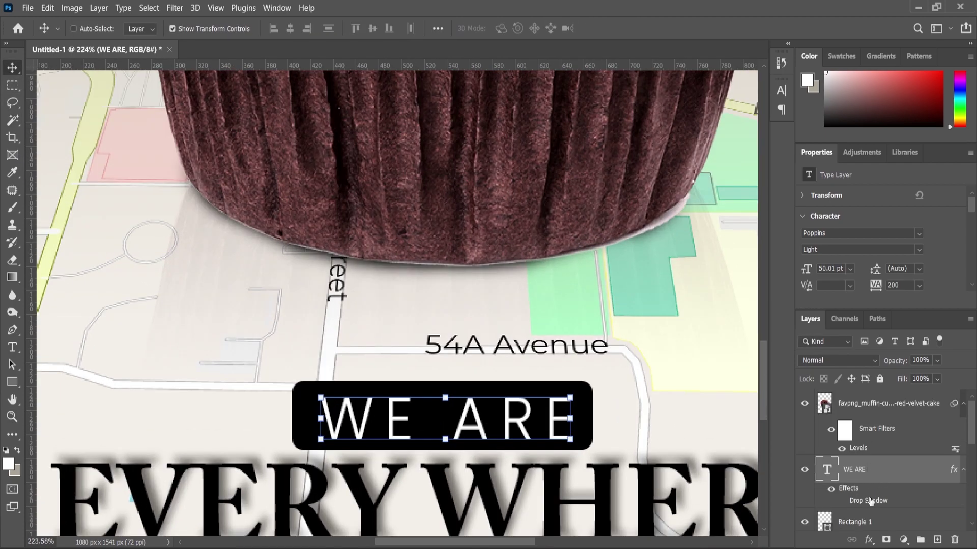
pyautogui.keyDown('ctrl'); pyautogui.click(853, 524); pyautogui.keyUp('ctrl')
pyautogui.click(290, 28)
pyautogui.click(372, 28)
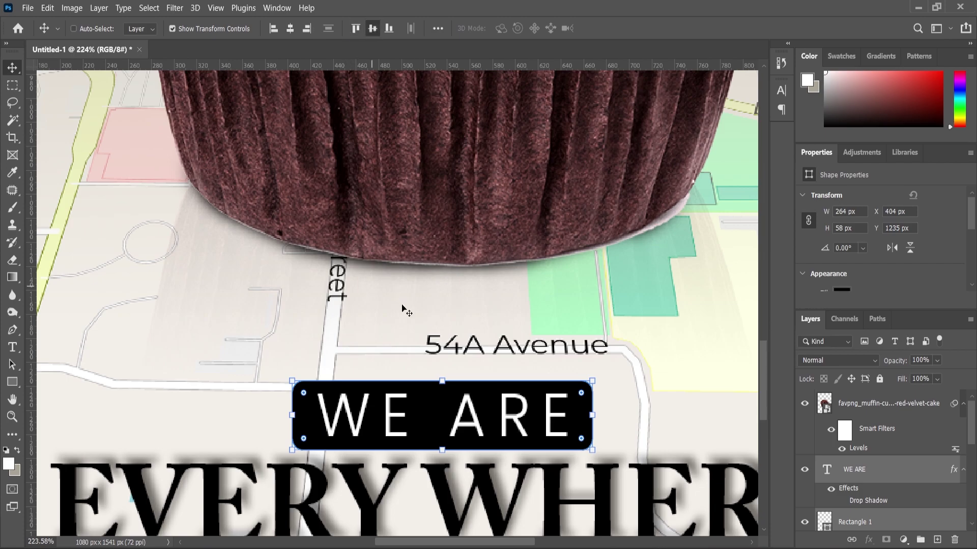
pyautogui.scroll(-2, 508, 342)
pyautogui.moveTo(494, 388); pyautogui.dragTo(495, 378)
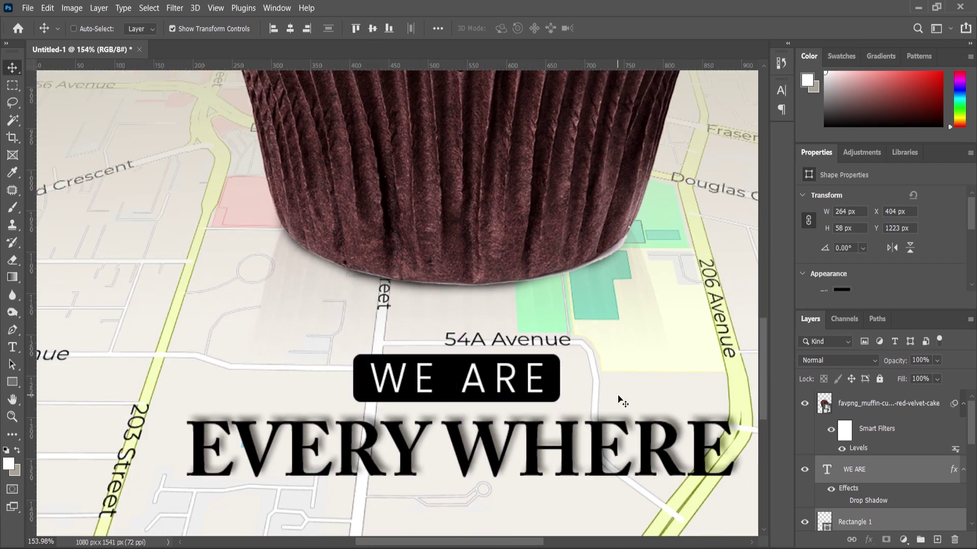
# Turn on Auto-Select and enlarge the black rectangle behind WE ARE evenly to about 275.8 x 60.59 px
pyautogui.click(74, 30)
pyautogui.click(337, 341)
pyautogui.scroll(1, 611, 401)
pyautogui.click(542, 375)
pyautogui.moveTo(550, 376); pyautogui.dragTo(556, 375)
pyautogui.moveTo(300, 373); pyautogui.dragTo(294, 373)
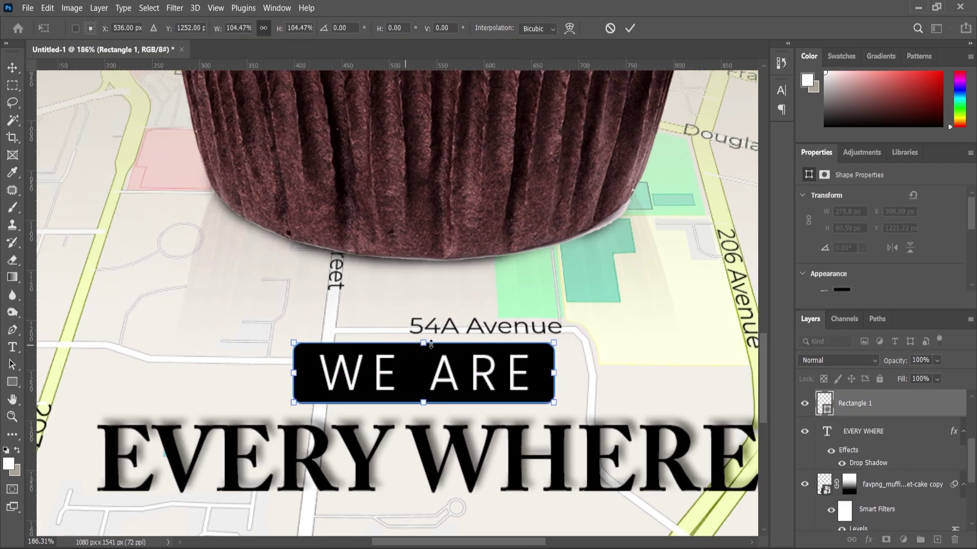
pyautogui.click(14, 422)
pyautogui.moveTo(366, 356); pyautogui.dragTo(0, 243)
pyautogui.click(12, 73)
# Apply a Gaussian Blur with a radius of 2.2 pixels to the Map layer
pyautogui.click(442, 417)
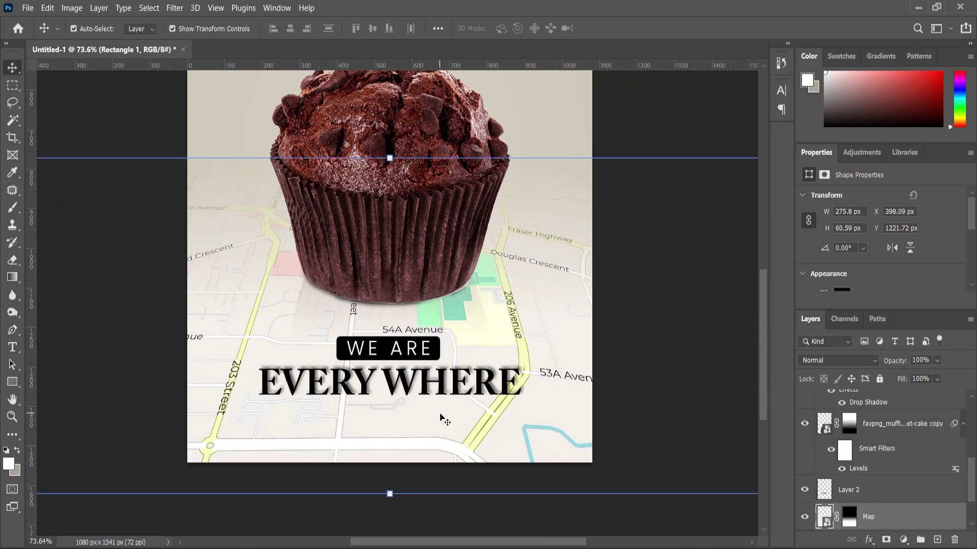
pyautogui.click(100, 9)
pyautogui.moveTo(176, 9)
pyautogui.moveTo(208, 209)
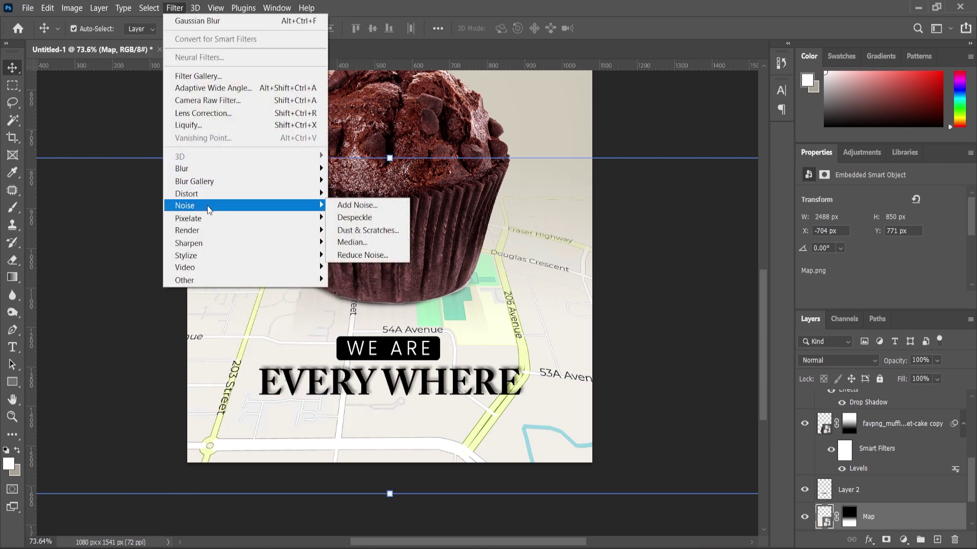
pyautogui.moveTo(203, 168)
pyautogui.click(353, 218)
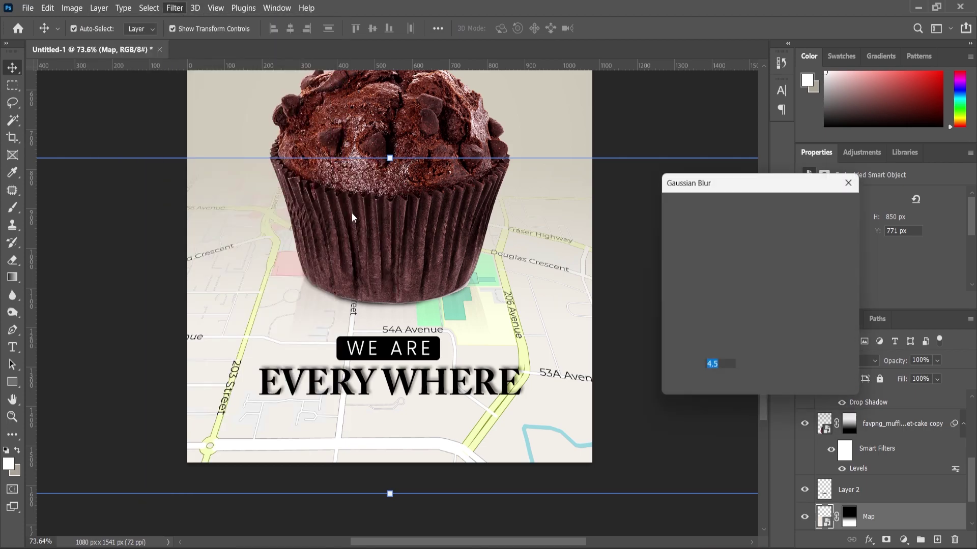
pyautogui.moveTo(695, 396); pyautogui.dragTo(686, 396)
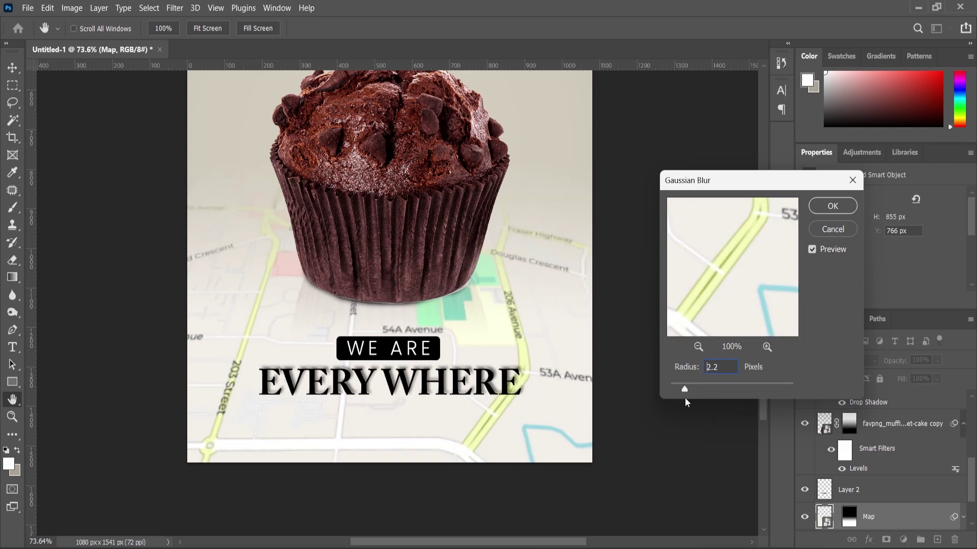
pyautogui.click(820, 210)
pyautogui.click(660, 294)
# Place the sprinkles image over the muffin, scaled to about 1088 x 467 px
pyautogui.scroll(-6, 511, 360)
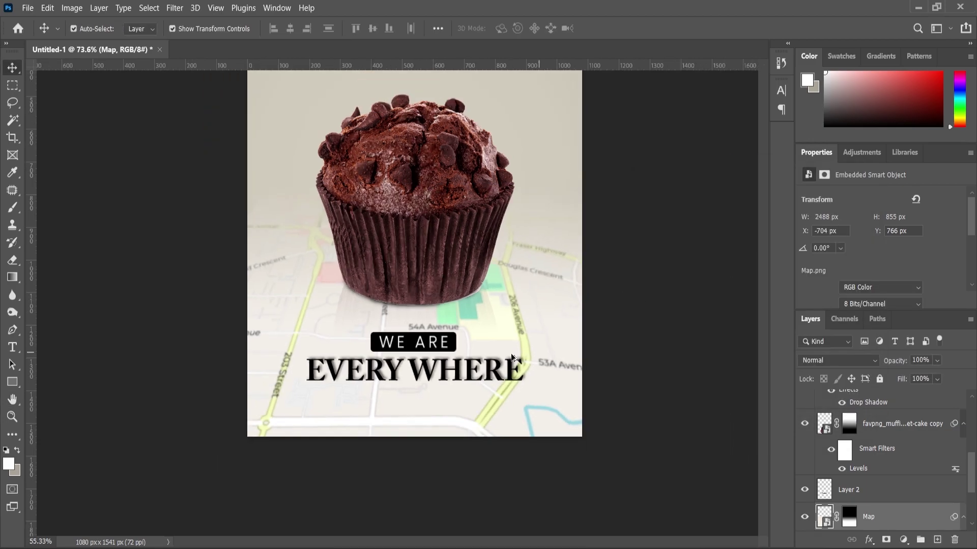
pyautogui.scroll(1, 458, 326)
pyautogui.scroll(-1, 435, 338)
pyautogui.click(548, 547)
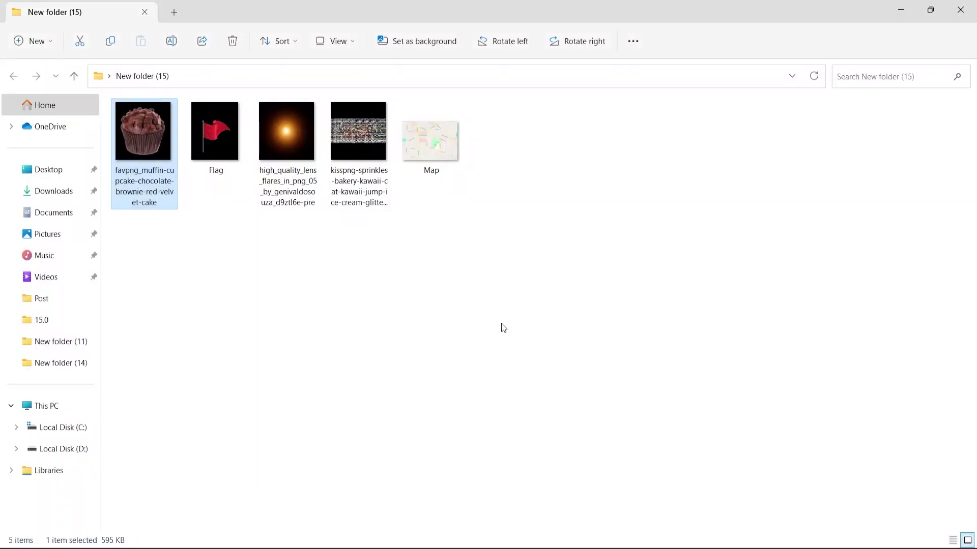
pyautogui.moveTo(425, 146); pyautogui.dragTo(482, 194)
pyautogui.moveTo(358, 144); pyautogui.dragTo(412, 342)
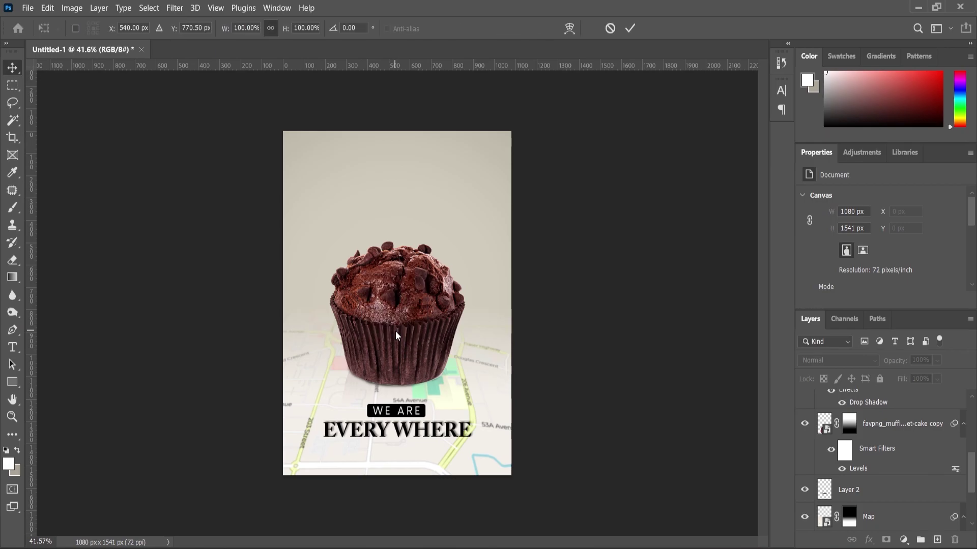
pyautogui.moveTo(527, 164)
pyautogui.mouseDown()
pyautogui.moveTo(538, 138)
pyautogui.moveTo(536, 156)
pyautogui.mouseUp()
pyautogui.click(12, 417)
pyautogui.keyDown('alt'); pyautogui.click(377, 280); pyautogui.keyUp('alt')
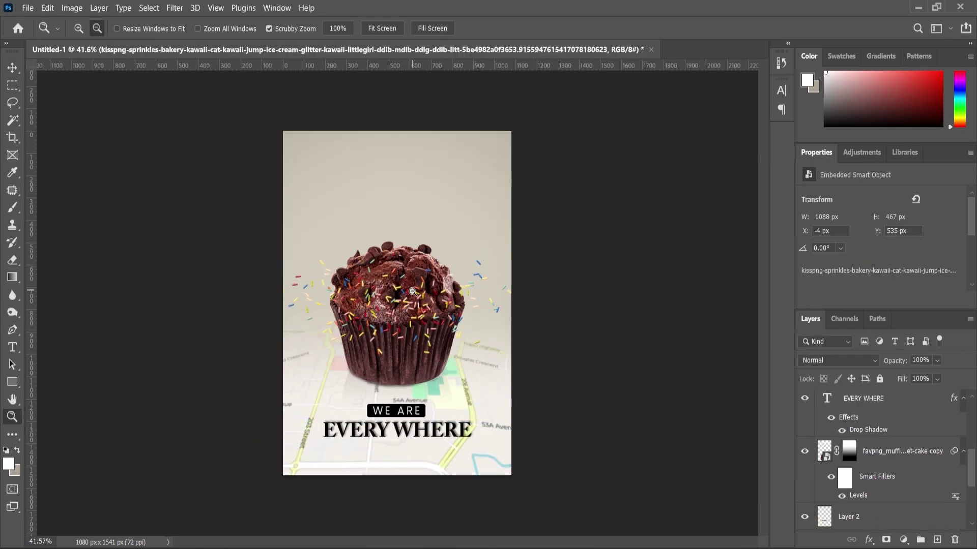
# Place the Flag image and scale it to about 212 x 234 px, standing on the muffin's upper right at X 613, Y 324 px
pyautogui.hotkey('alt', 'Tab')
pyautogui.moveTo(207, 138); pyautogui.dragTo(408, 349)
pyautogui.moveTo(511, 158); pyautogui.dragTo(458, 230)
pyautogui.moveTo(384, 293); pyautogui.dragTo(414, 221)
pyautogui.scroll(3, 466, 124)
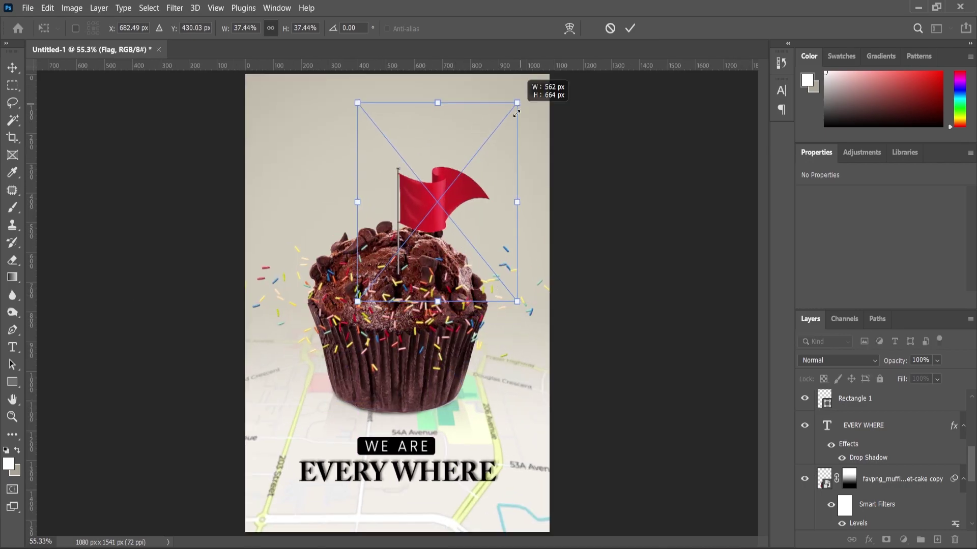
pyautogui.moveTo(519, 107); pyautogui.dragTo(488, 139)
pyautogui.scroll(3, 438, 211)
pyautogui.moveTo(426, 212); pyautogui.dragTo(438, 200)
pyautogui.click(12, 67)
pyautogui.scroll(-3, 419, 157)
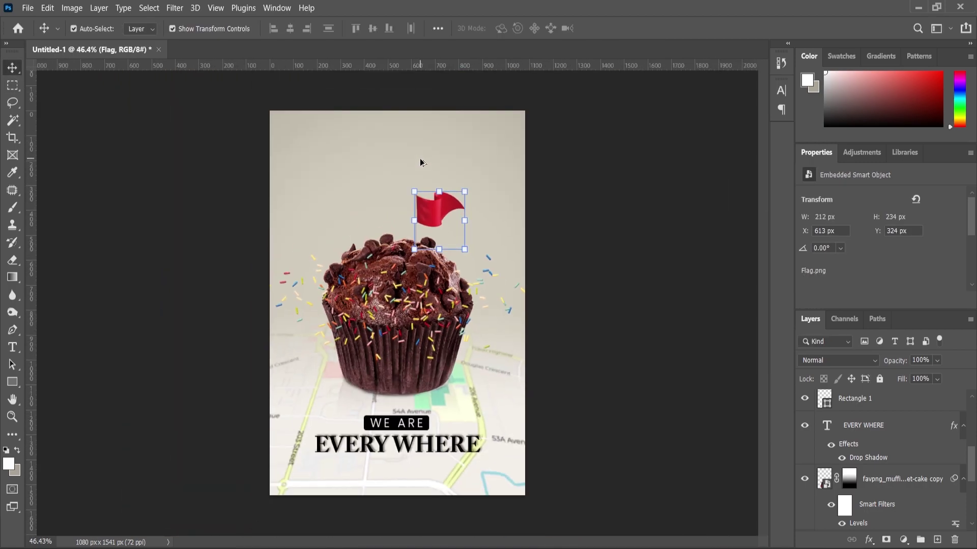
pyautogui.scroll(-1, 420, 163)
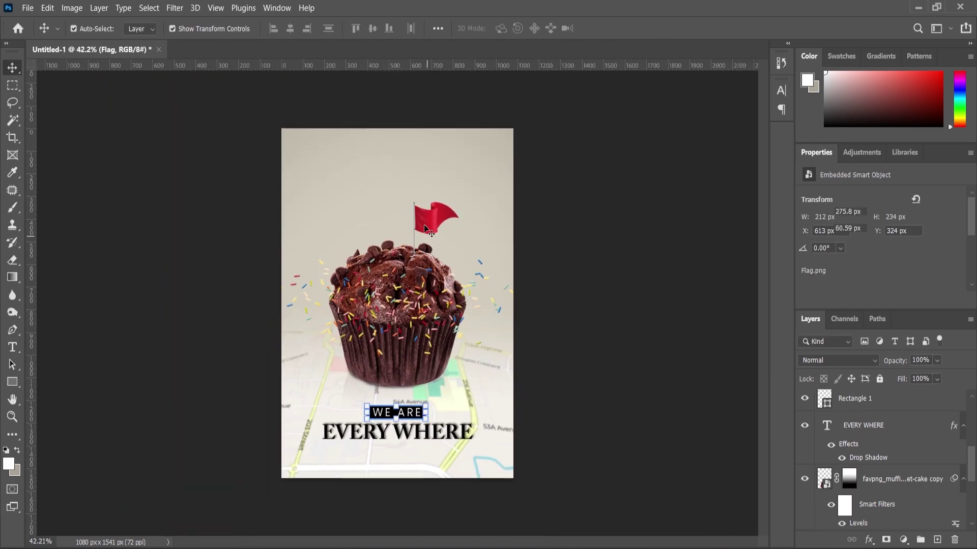
# Duplicate the Flag layer, shrink the copy to about 105 x 115 px and place it left of the muffin at X 83, Y 946 px
pyautogui.scroll(3, 851, 400)
pyautogui.moveTo(855, 404); pyautogui.dragTo(941, 541)
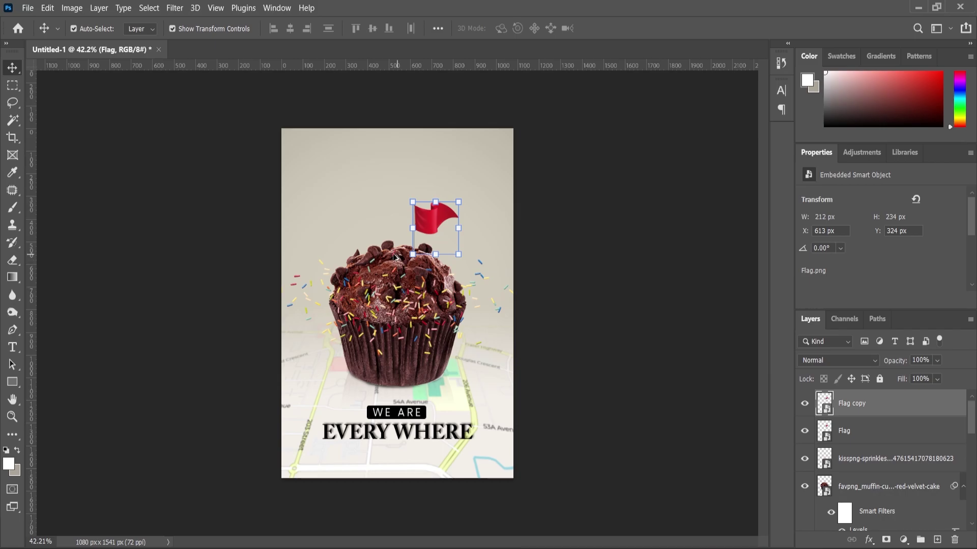
pyautogui.scroll(2, 437, 204)
pyautogui.moveTo(436, 200); pyautogui.dragTo(334, 330)
pyautogui.scroll(3, 304, 368)
pyautogui.moveTo(297, 365); pyautogui.dragTo(280, 374)
pyautogui.press('Return')
# Duplicate the small flag, move the copy to the map's right side at X 929, Y 1212 px, and duplicate it in place
pyautogui.hotkey('ctrl', 'j')
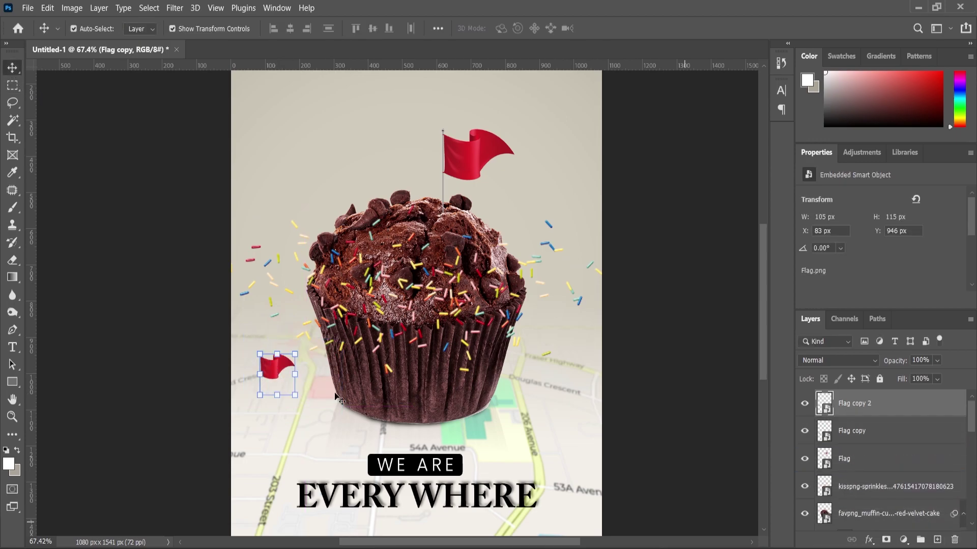
pyautogui.moveTo(277, 373); pyautogui.dragTo(567, 468)
pyautogui.hotkey('ctrl', 'j')
pyautogui.click(12, 417)
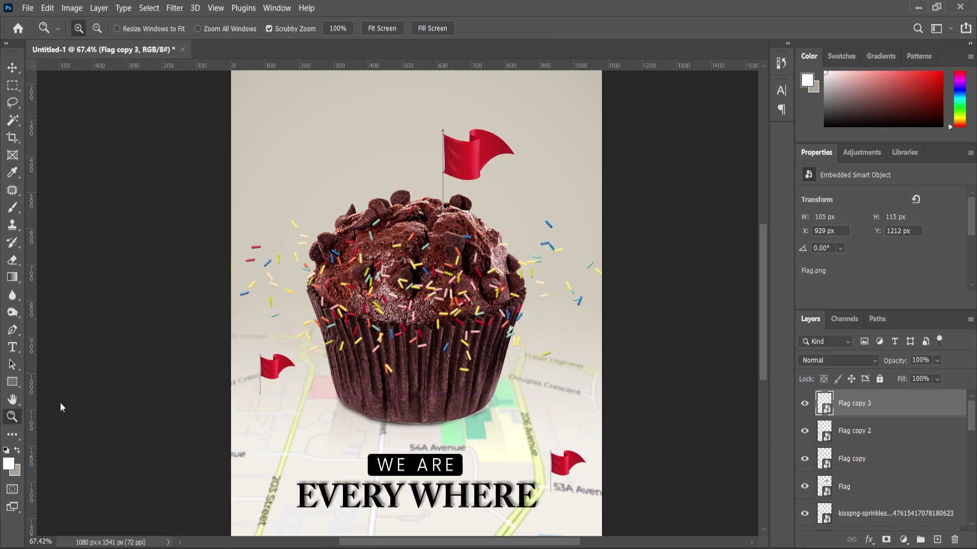
pyautogui.click(378, 33)
pyautogui.scroll(-2, 459, 285)
pyautogui.scroll(1, 460, 285)
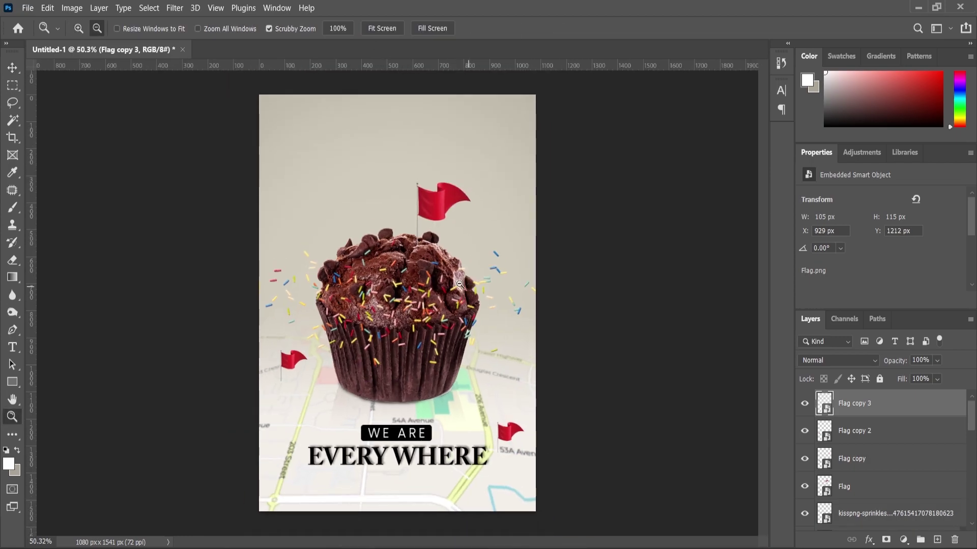
# Place the cloud image 014 just below the muffin layer, scaled to 170.40% and centred at about X 295, Y 324 px in the upper-left sky
pyautogui.click(14, 69)
pyautogui.scroll(-4, 859, 497)
pyautogui.click(823, 430)
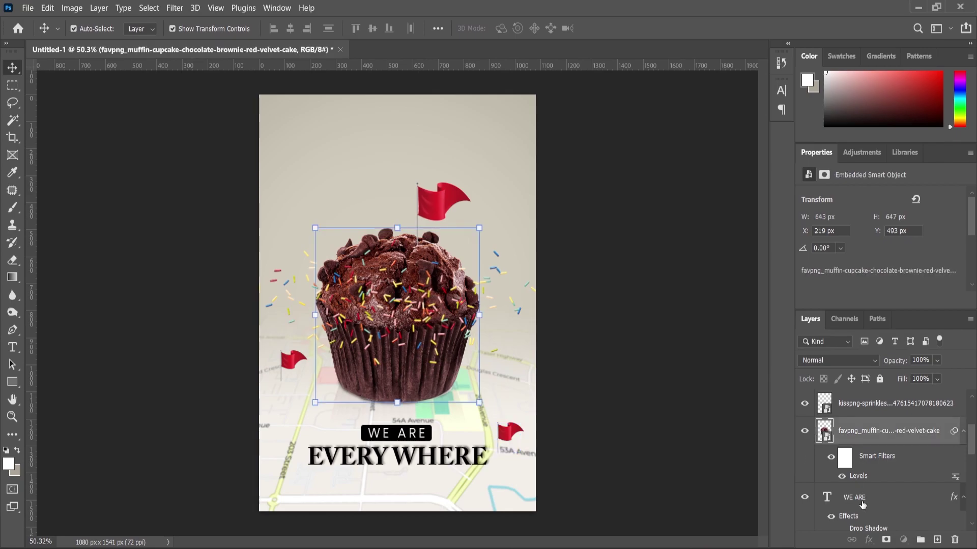
pyautogui.hotkey('alt', 'Tab')
pyautogui.moveTo(154, 157); pyautogui.dragTo(271, 139)
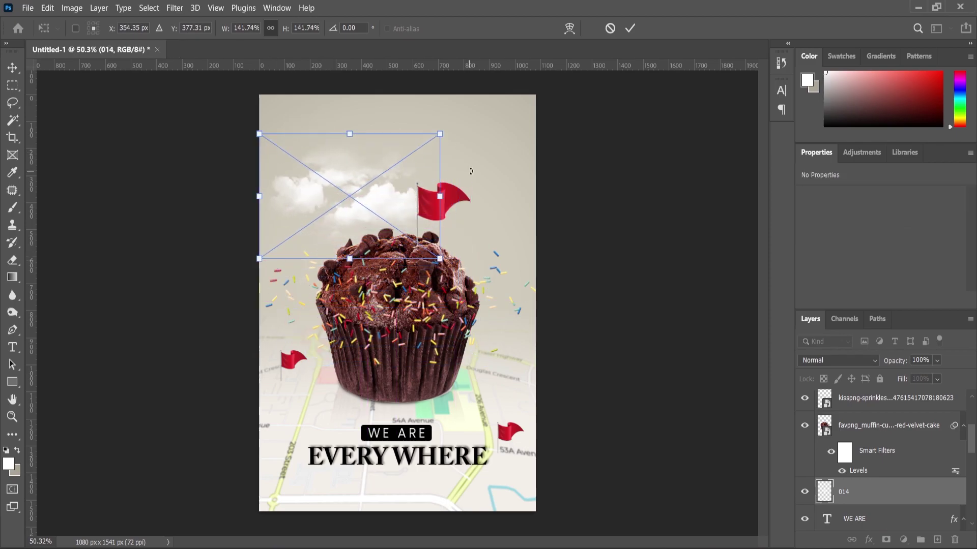
pyautogui.moveTo(439, 136); pyautogui.dragTo(457, 124)
pyautogui.moveTo(387, 205); pyautogui.dragTo(372, 190)
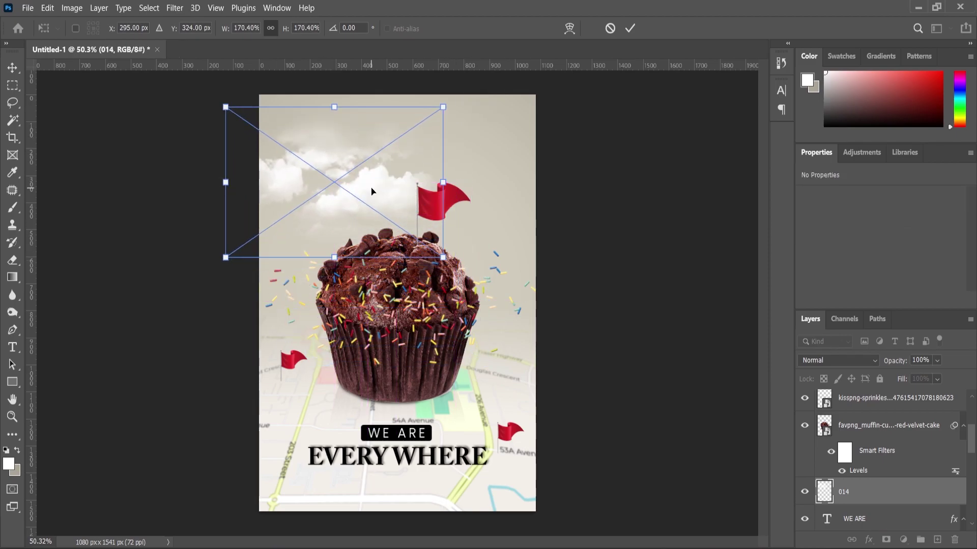
pyautogui.press('Return')
# Duplicate the cloud layer, move the copy to the right half of the sky, and slightly enlarge and reposition both cloud layers together
pyautogui.moveTo(868, 490); pyautogui.dragTo(937, 540)
pyautogui.moveTo(369, 168); pyautogui.dragTo(530, 156)
pyautogui.keyDown('shift'); pyautogui.click(284, 195); pyautogui.keyUp('shift')
pyautogui.moveTo(603, 100); pyautogui.dragTo(611, 97)
pyautogui.moveTo(522, 179); pyautogui.dragTo(521, 176)
pyautogui.click(12, 417)
pyautogui.scroll(-1, 442, 351)
pyautogui.scroll(1, 445, 351)
pyautogui.scroll(-1, 445, 351)
pyautogui.scroll(1, 453, 344)
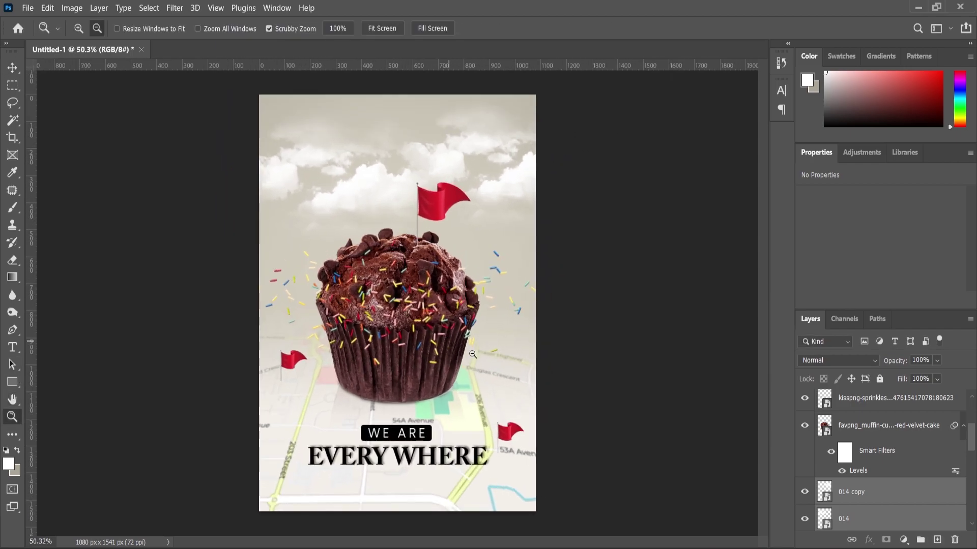
# Place the lens flare image, raise it to just below Flag copy 3, and enlarge it to about 1198 x 1197 px over the upper right
pyautogui.click(538, 501)
pyautogui.moveTo(355, 157); pyautogui.dragTo(532, 249)
pyautogui.moveTo(857, 493); pyautogui.dragTo(858, 408)
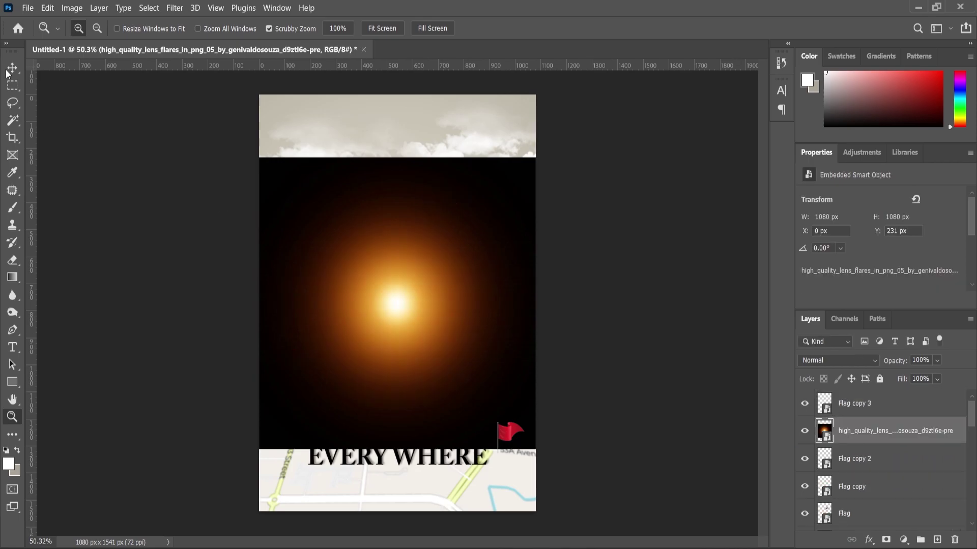
pyautogui.press('v')
pyautogui.moveTo(381, 277); pyautogui.dragTo(456, 193)
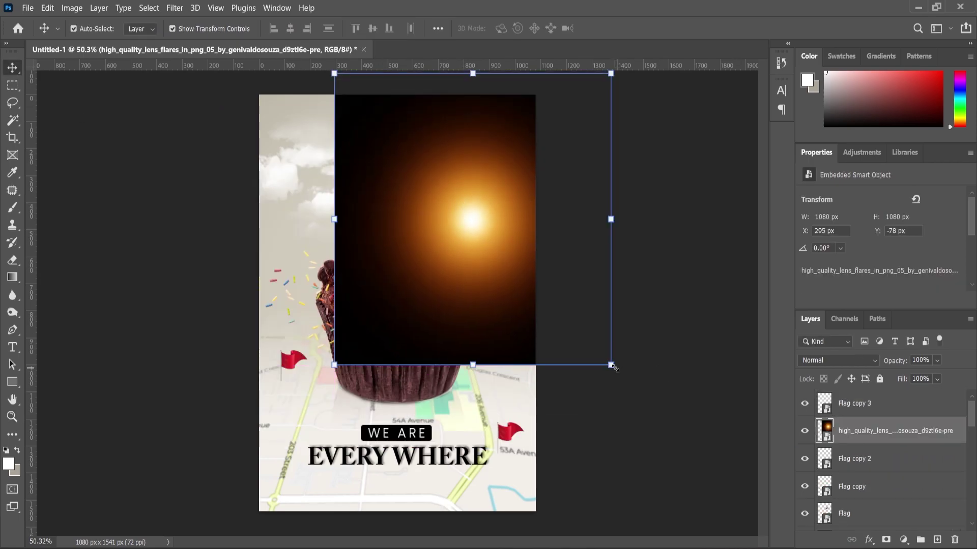
pyautogui.moveTo(615, 369); pyautogui.dragTo(630, 384)
pyautogui.press('Return')
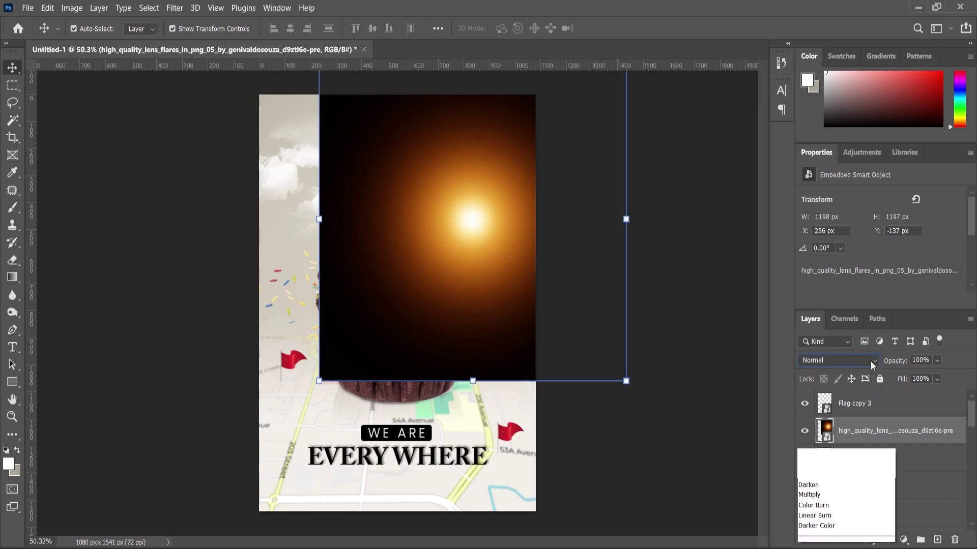
# Set the lens flare's blend mode to Screen and fit it to about 1165 x 1165 px behind the muffin's right edge at X 309, Y 117 px
pyautogui.click(873, 361)
pyautogui.click(819, 331)
pyautogui.moveTo(624, 386); pyautogui.dragTo(631, 392)
pyautogui.moveTo(442, 260); pyautogui.dragTo(456, 312)
pyautogui.moveTo(646, 441); pyautogui.dragTo(633, 437)
pyautogui.moveTo(464, 314); pyautogui.dragTo(463, 316)
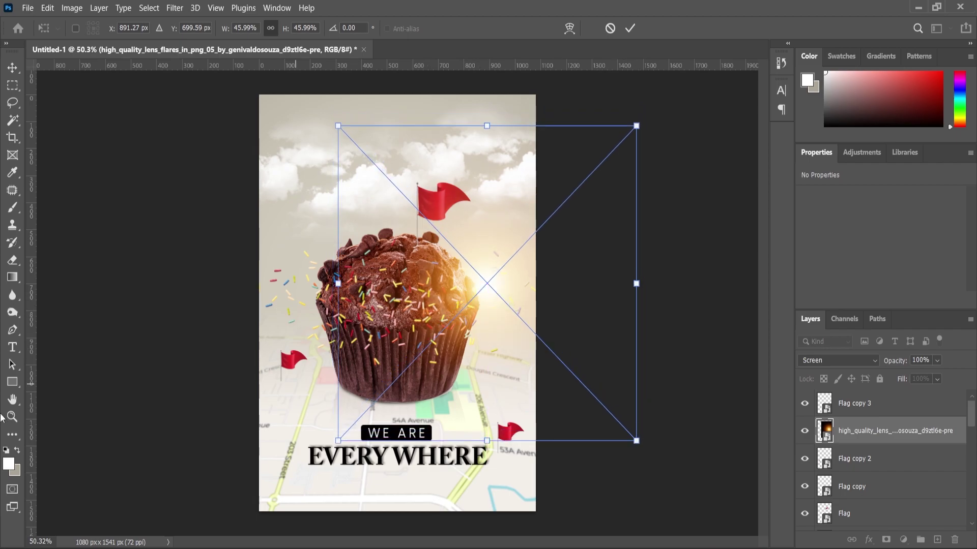
pyautogui.click(14, 415)
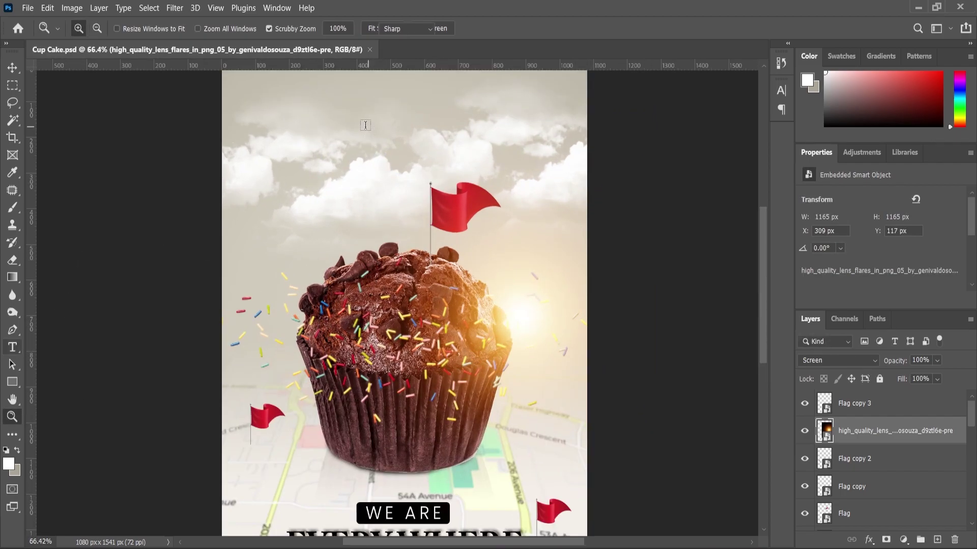
# Add the text NEET CREATIONS DESIGN in the sky above the muffin, in black Poppins Light at 45 pt
pyautogui.click(351, 133)
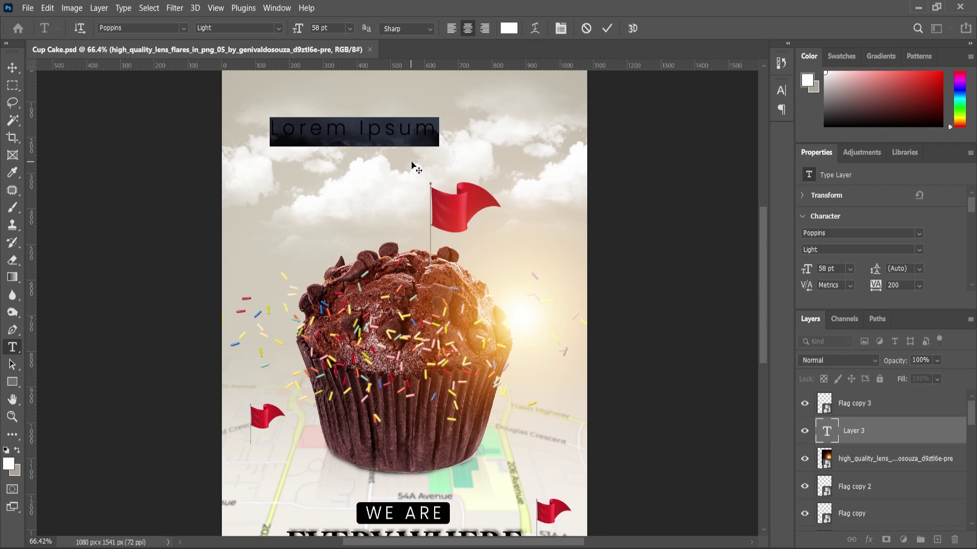
pyautogui.write('NEET CREATIONS DESIGN')
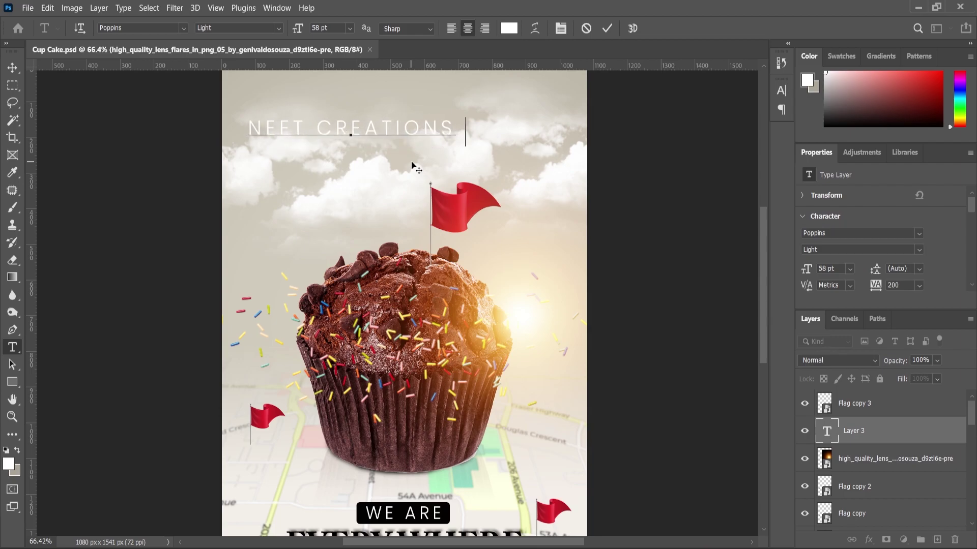
pyautogui.hotkey('ctrl', 'a')
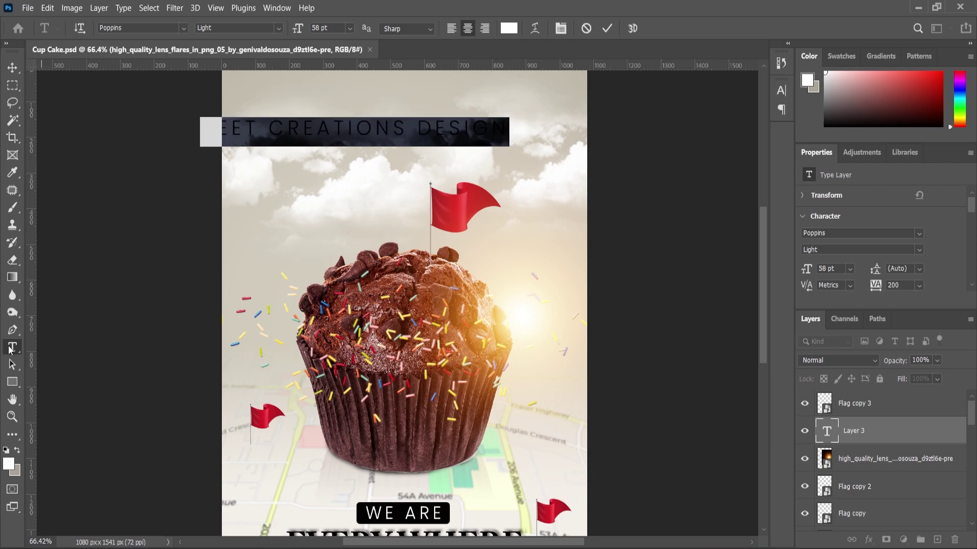
pyautogui.click(9, 464)
pyautogui.moveTo(570, 249); pyautogui.dragTo(510, 359)
pyautogui.click(810, 182)
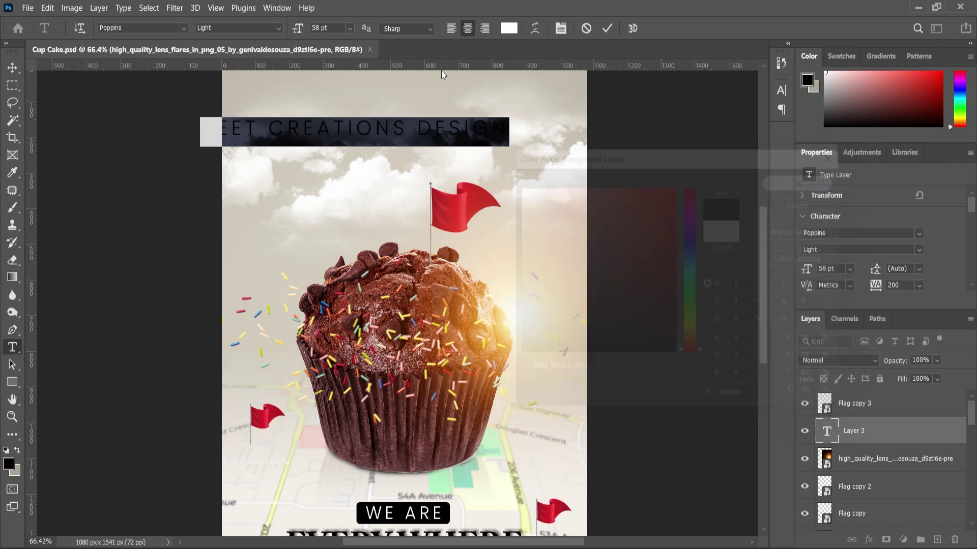
pyautogui.moveTo(302, 30); pyautogui.dragTo(291, 44)
pyautogui.click(11, 69)
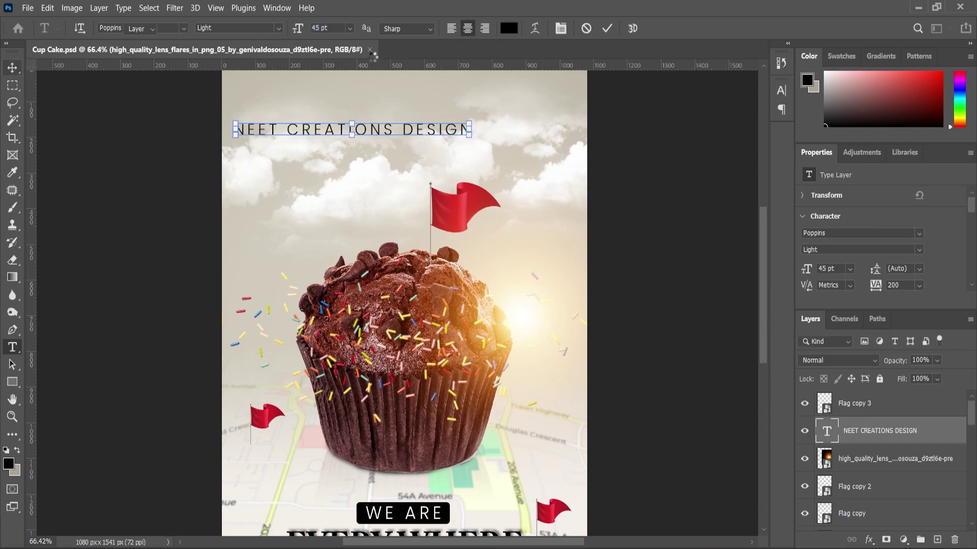
# Centre the NEET CREATIONS DESIGN text horizontally on the canvas and clear the selection
pyautogui.hotkey('ctrl', 'a')
pyautogui.click(291, 29)
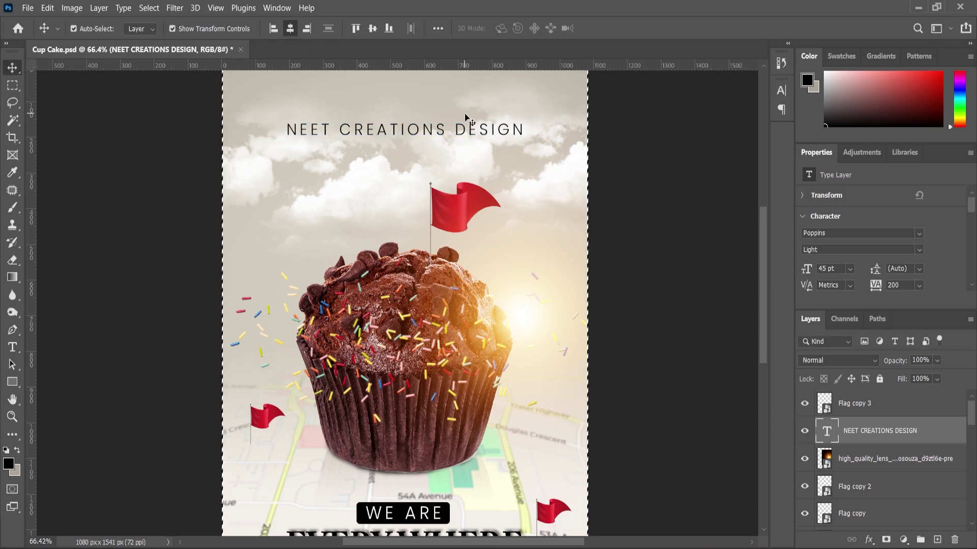
pyautogui.hotkey('ctrl', 'd')
# Set the NEET CREATIONS DESIGN text's tracking to 260 and its size to 35 pt
pyautogui.keyDown('ctrl'); pyautogui.click(446, 137); pyautogui.keyUp('ctrl')
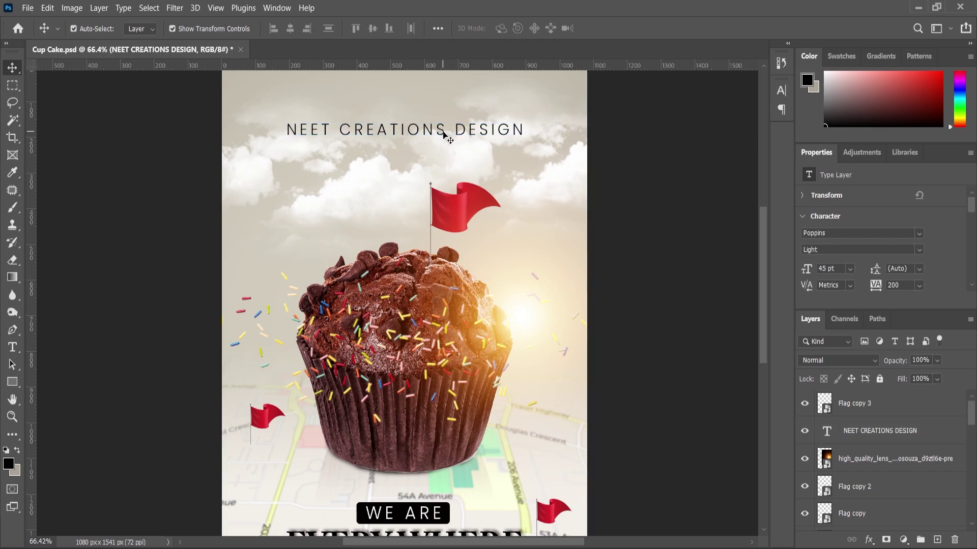
pyautogui.keyDown('ctrl'); pyautogui.click(442, 132); pyautogui.keyUp('ctrl')
pyautogui.doubleClick(435, 138)
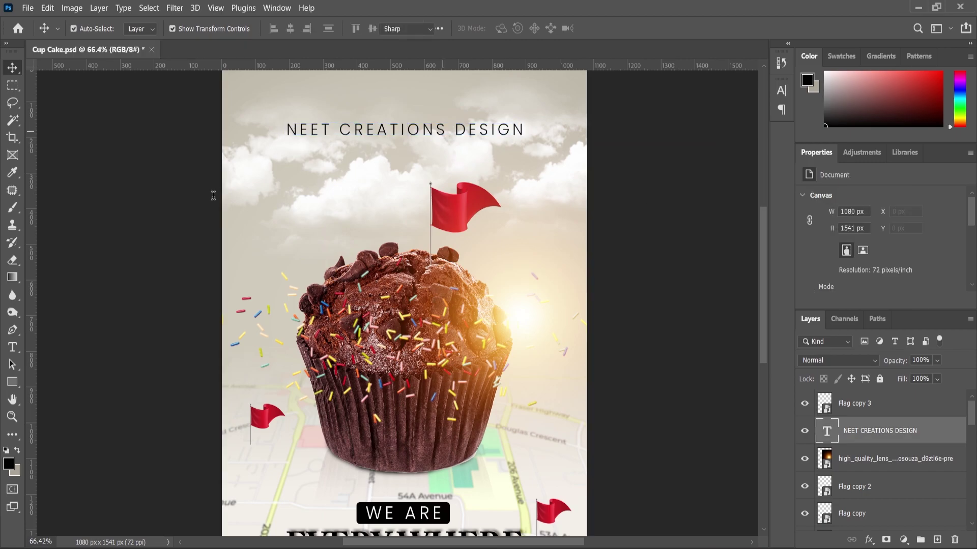
pyautogui.moveTo(877, 291); pyautogui.dragTo(880, 292)
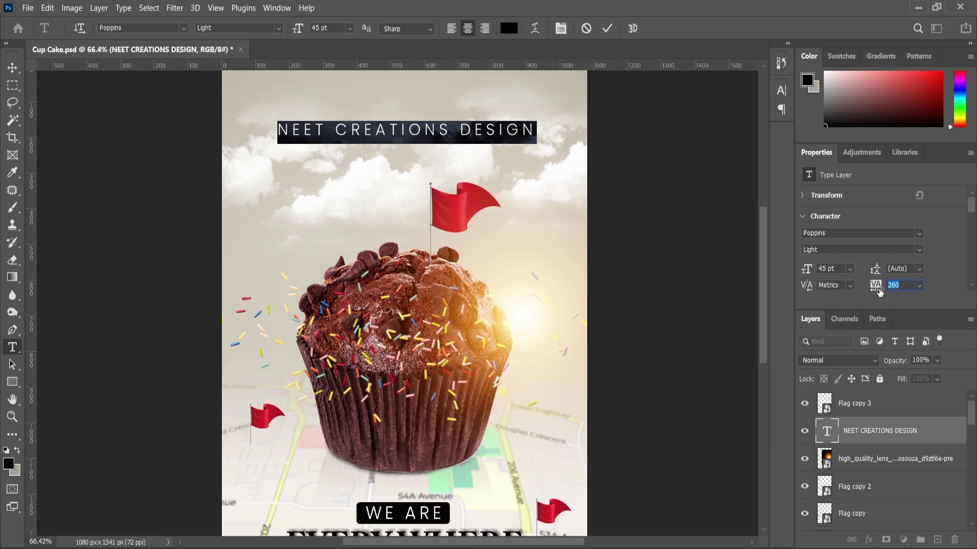
pyautogui.moveTo(300, 31); pyautogui.dragTo(294, 45)
pyautogui.click(16, 69)
# Realign the resized NEET CREATIONS DESIGN text to the canvas's horizontal centre and deselect everything
pyautogui.hotkey('ctrl', '0')
pyautogui.hotkey('ctrl', 'a')
pyautogui.click(291, 30)
pyautogui.hotkey('ctrl', 'd')
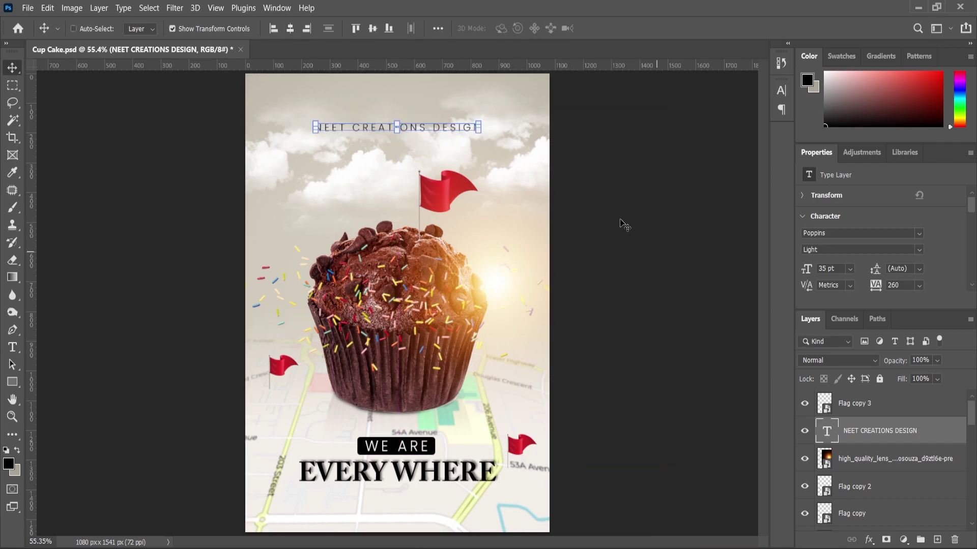
pyautogui.click(583, 237)
# Change the NEET CREATIONS DESIGN text's font style to Regular
pyautogui.scroll(-2, 539, 211)
pyautogui.scroll(8, 401, 148)
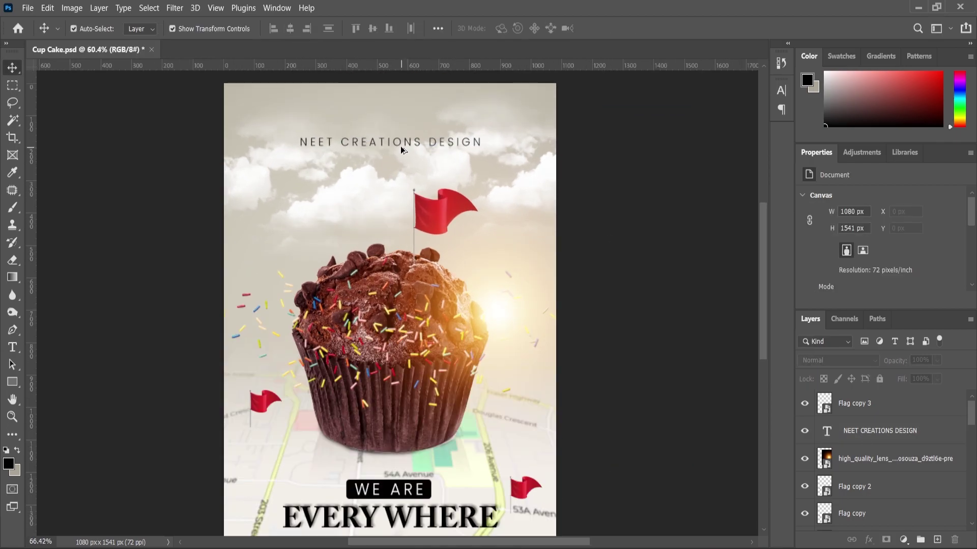
pyautogui.click(401, 142)
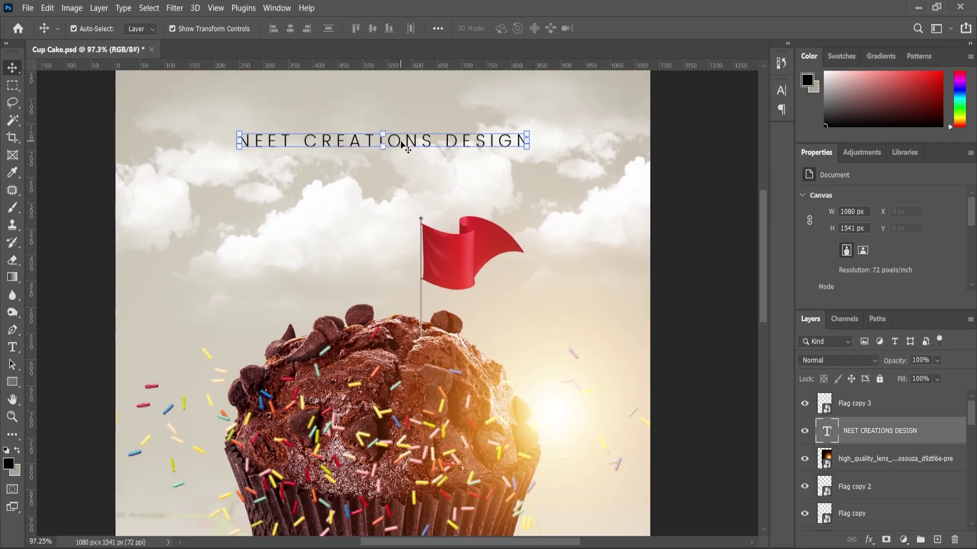
pyautogui.doubleClick(401, 144)
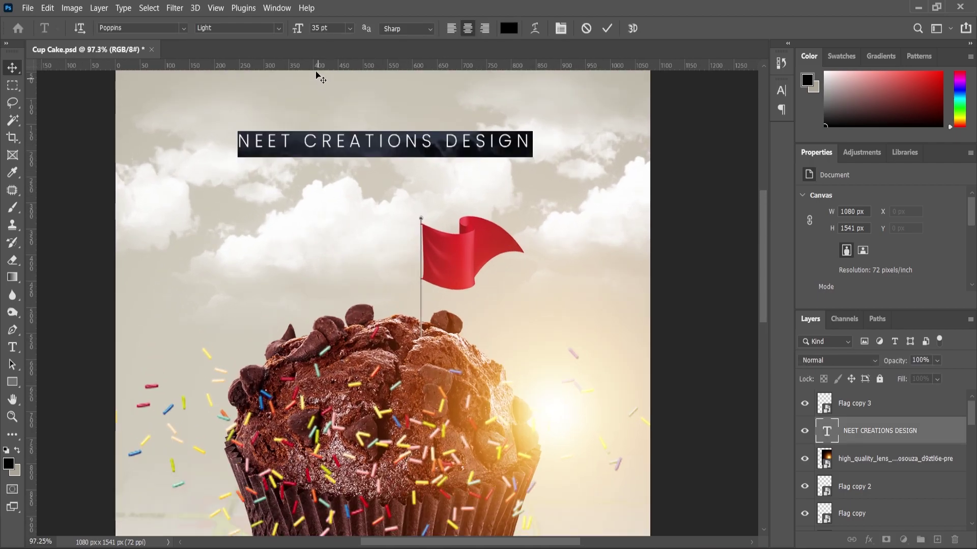
pyautogui.click(277, 29)
pyautogui.click(236, 105)
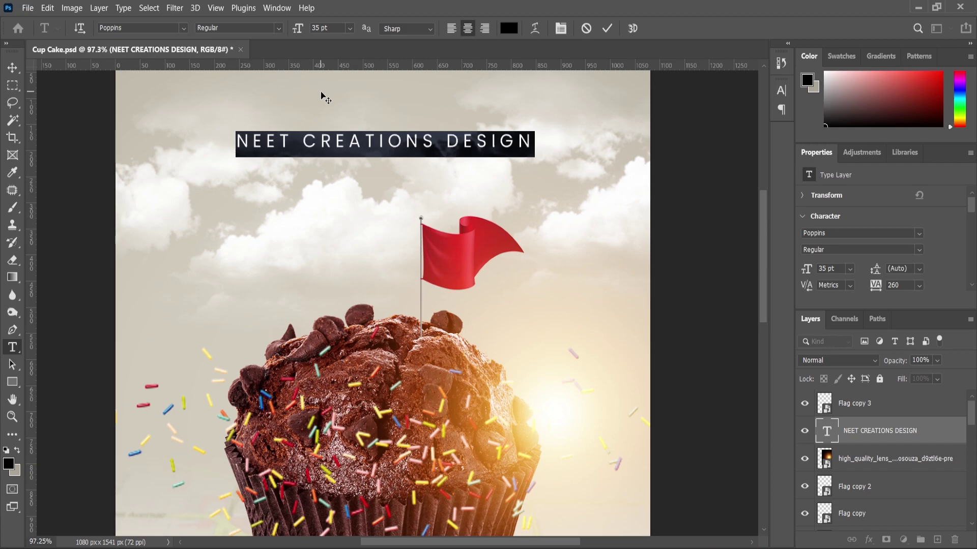
pyautogui.click(15, 419)
pyautogui.click(504, 204)
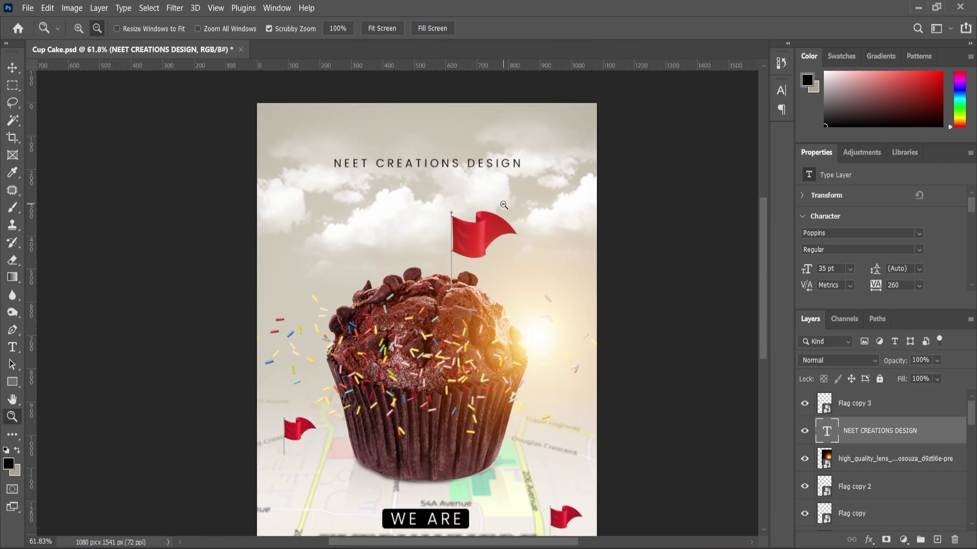
# Add a Levels adjustment layer above the Flag copy 3 layer, at the top of the layer stack
pyautogui.moveTo(529, 275); pyautogui.dragTo(639, 325)
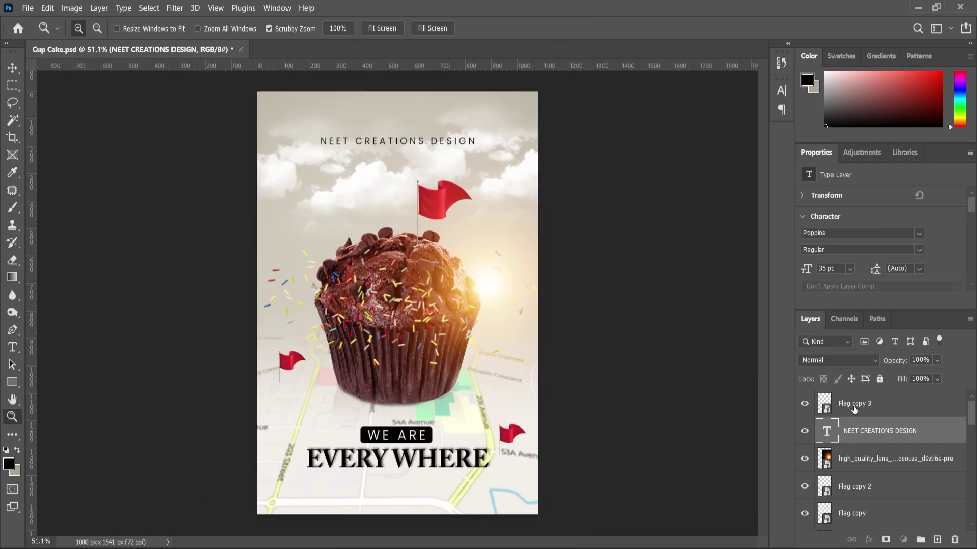
pyautogui.click(855, 409)
pyautogui.click(937, 540)
pyautogui.press('Delete')
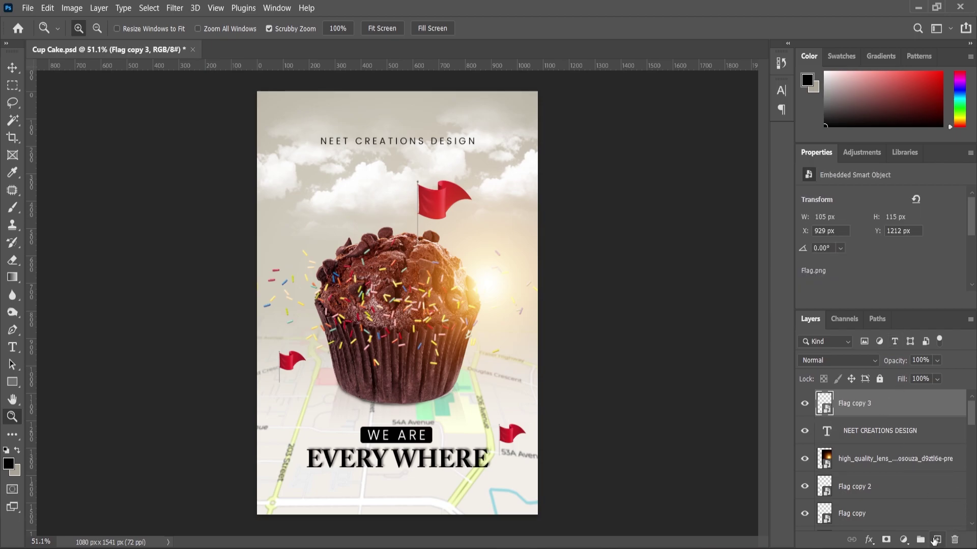
pyautogui.click(903, 540)
pyautogui.click(890, 365)
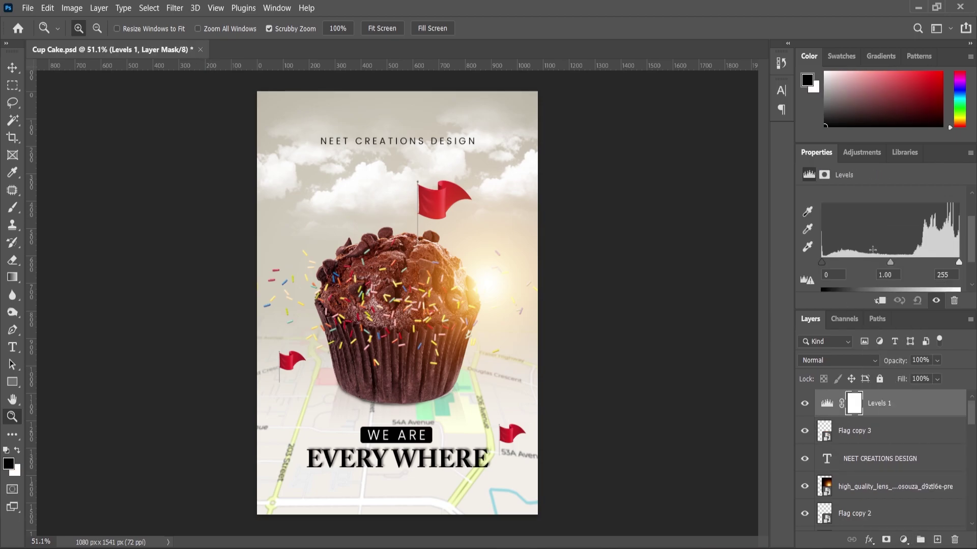
# Set the Levels adjustment's input values to 5 for shadows, 0.91 for midtones and 249 for highlights
pyautogui.moveTo(893, 251); pyautogui.dragTo(896, 251)
pyautogui.moveTo(960, 253); pyautogui.dragTo(956, 255)
pyautogui.moveTo(823, 251); pyautogui.dragTo(825, 255)
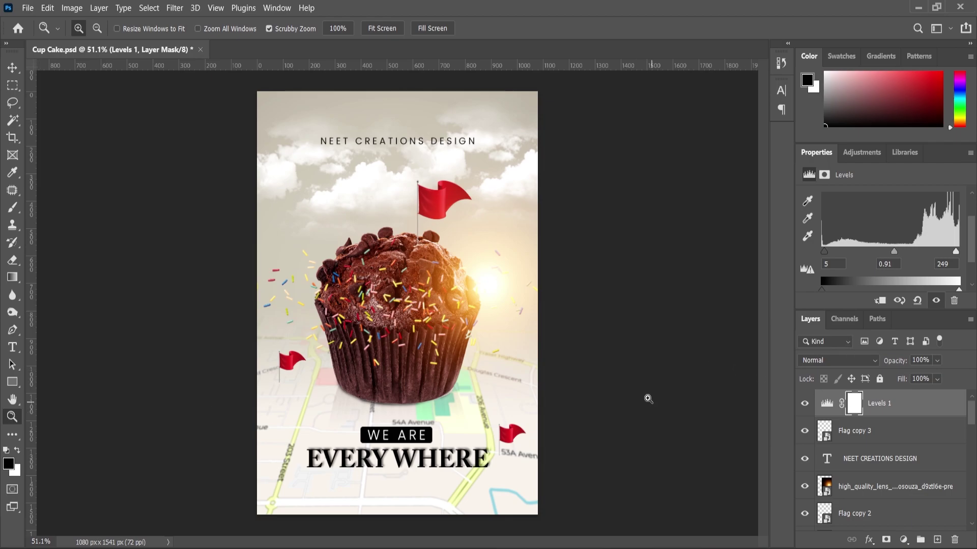
# Duplicate the NEET CREATIONS DESIGN text and place the copy below the EVERY WHERE heading
pyautogui.scroll(1, 394, 328)
pyautogui.click(12, 67)
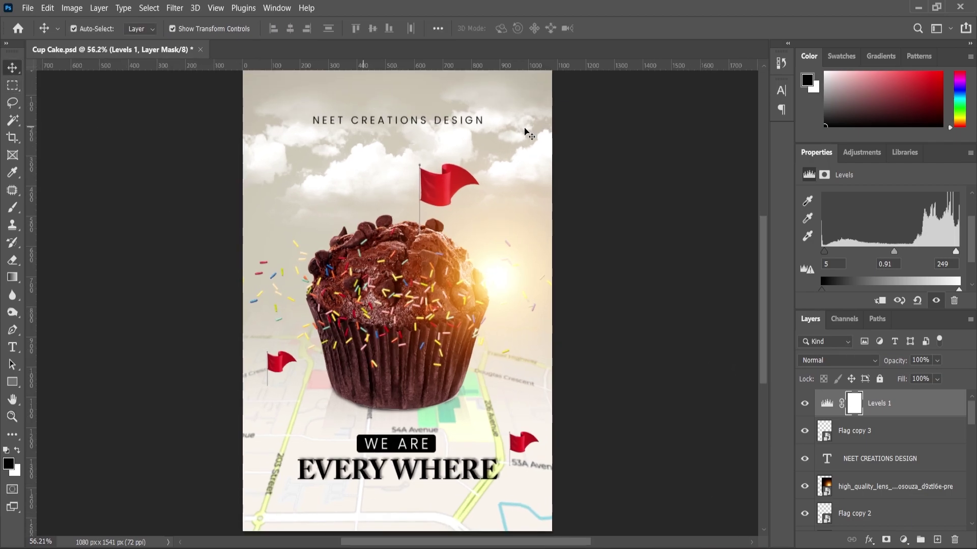
pyautogui.click(419, 123)
pyautogui.moveTo(859, 460); pyautogui.dragTo(937, 541)
pyautogui.moveTo(384, 122); pyautogui.dragTo(385, 475)
pyautogui.doubleClick(385, 476)
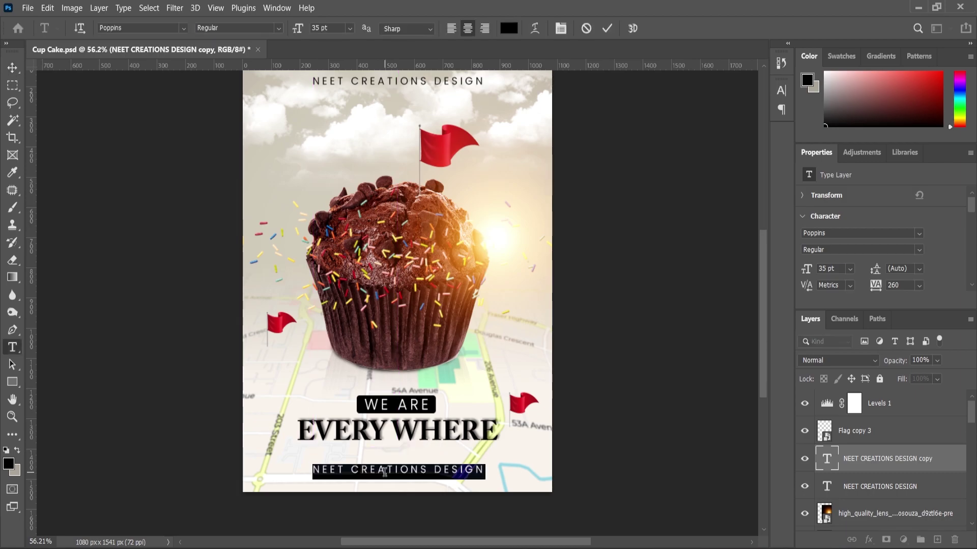
pyautogui.write('WW')
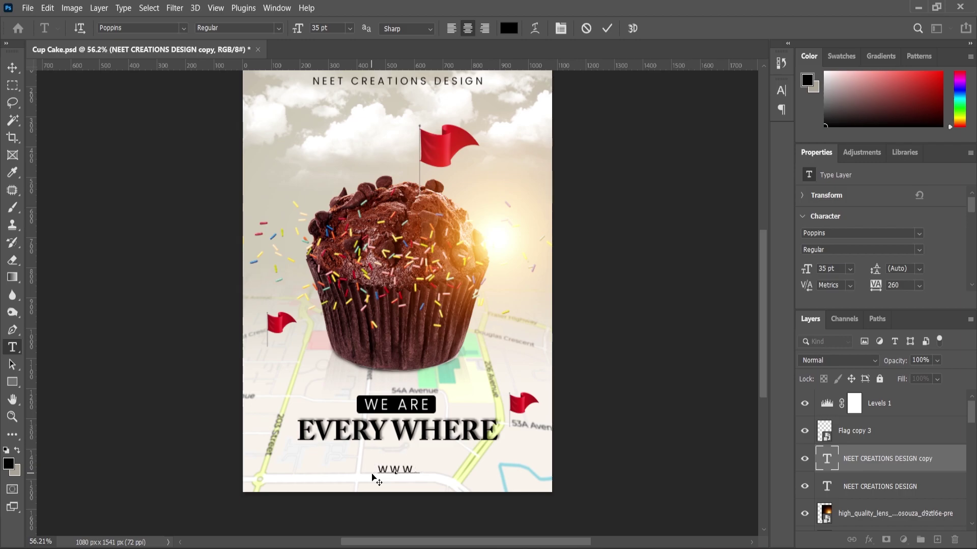
pyautogui.write('W.NEETCREATION')
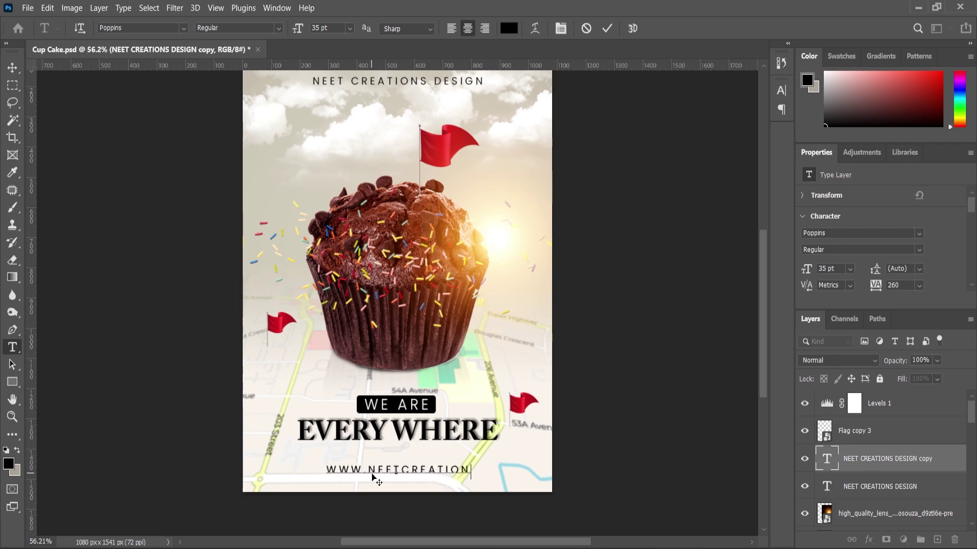
pyautogui.write('Z.COM')
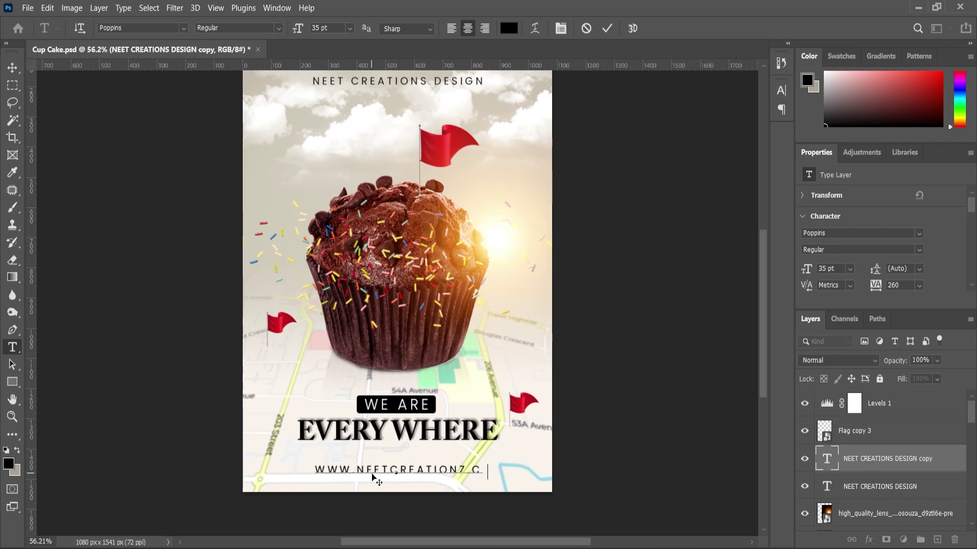
# Set the tracking of the whole web address text to 0
pyautogui.hotkey('ctrl', 'a')
pyautogui.click(919, 286)
pyautogui.click(900, 370)
pyautogui.hotkey('ctrl', 'Return')
pyautogui.scroll(6, 406, 480)
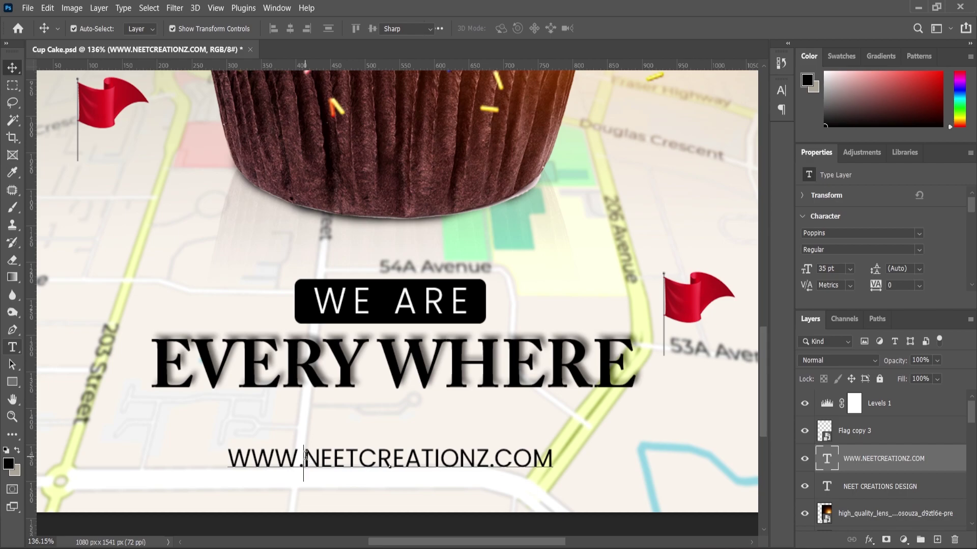
pyautogui.doubleClick(305, 454)
pyautogui.write('WWW.neet')
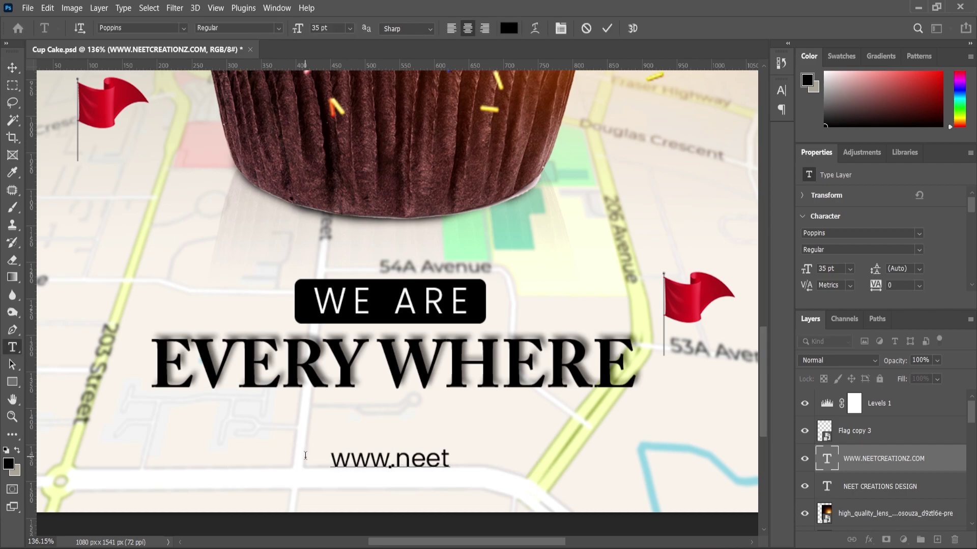
pyautogui.write('creationz.com')
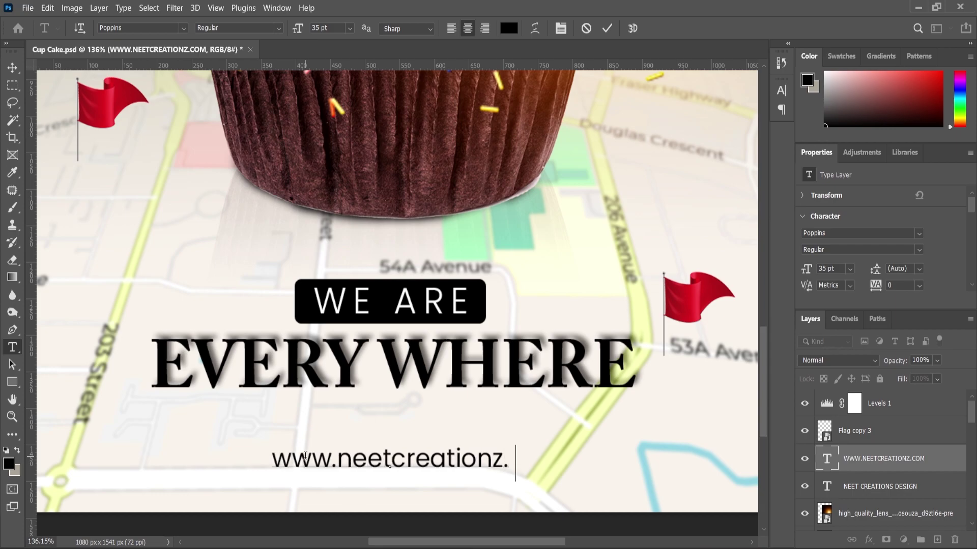
pyautogui.click(12, 71)
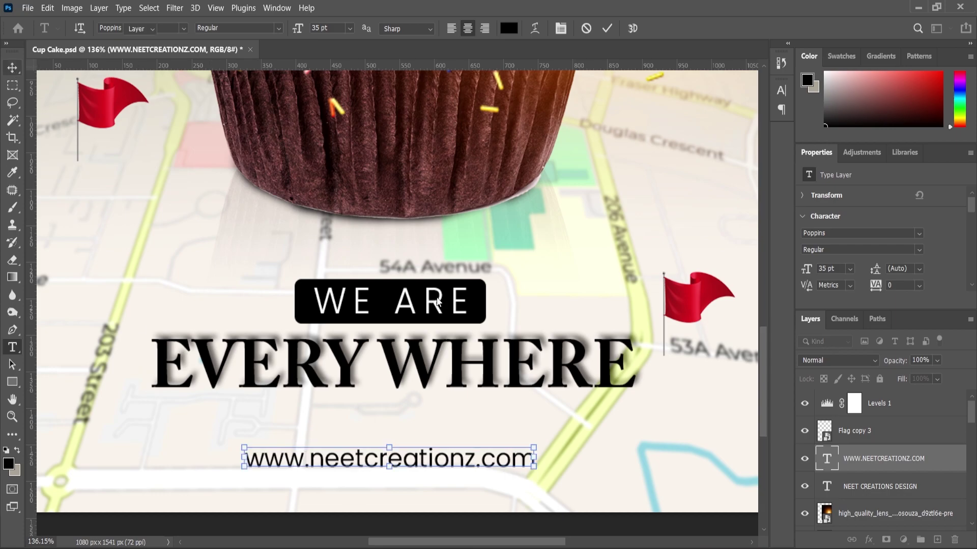
# Copy the black globe icon from the Illustrator icon artwork and paste it into the Cup Cake.psd poster as a Smart Object
pyautogui.doubleClick(429, 151)
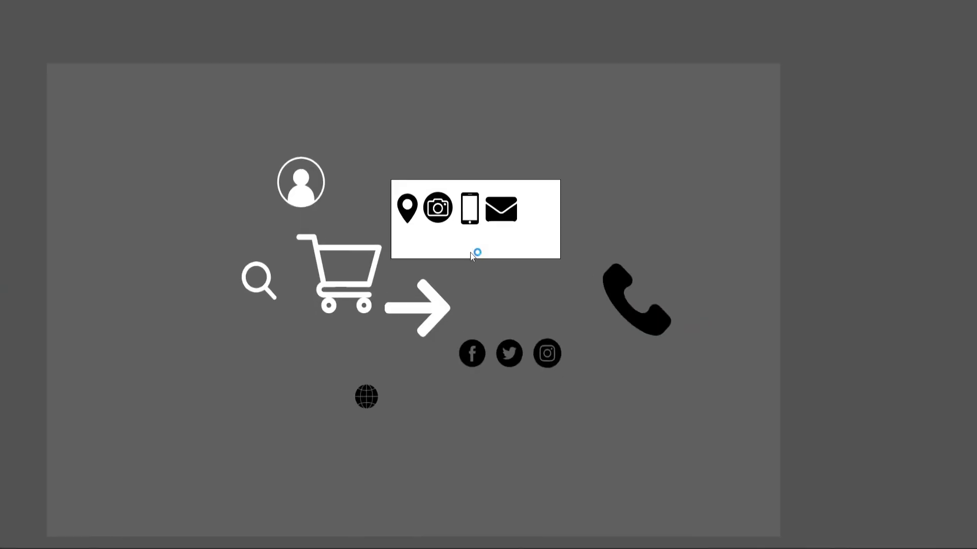
pyautogui.moveTo(357, 381); pyautogui.dragTo(389, 424)
pyautogui.press('a')
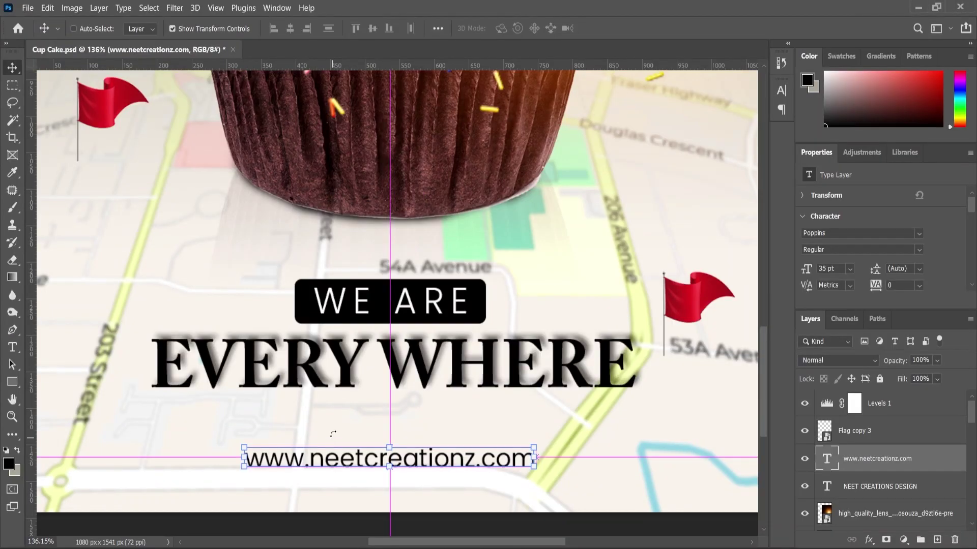
pyautogui.hotkey('ctrl', 'v')
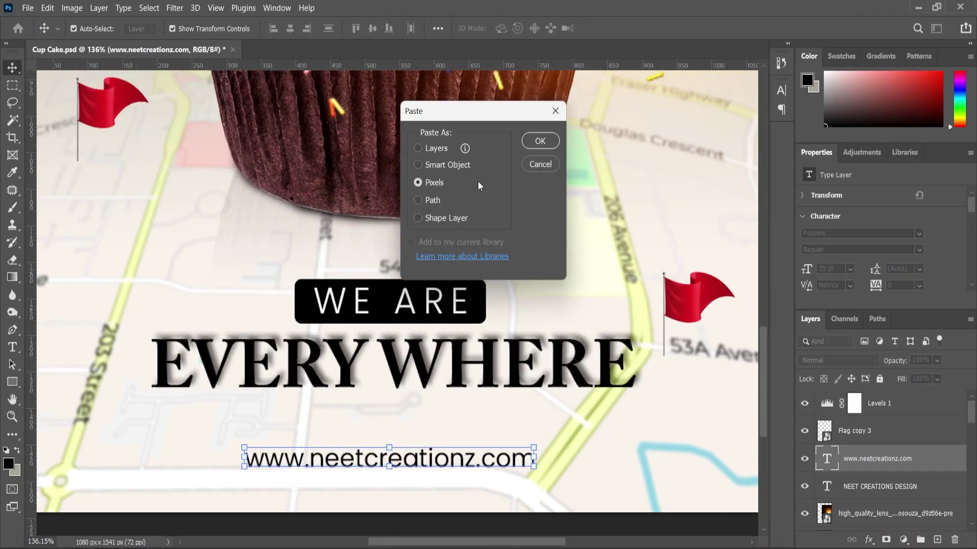
pyautogui.click(539, 142)
# Scale the globe icon to about 22.8% and place it just before the web address, vertically in line with it
pyautogui.moveTo(446, 241); pyautogui.dragTo(220, 455)
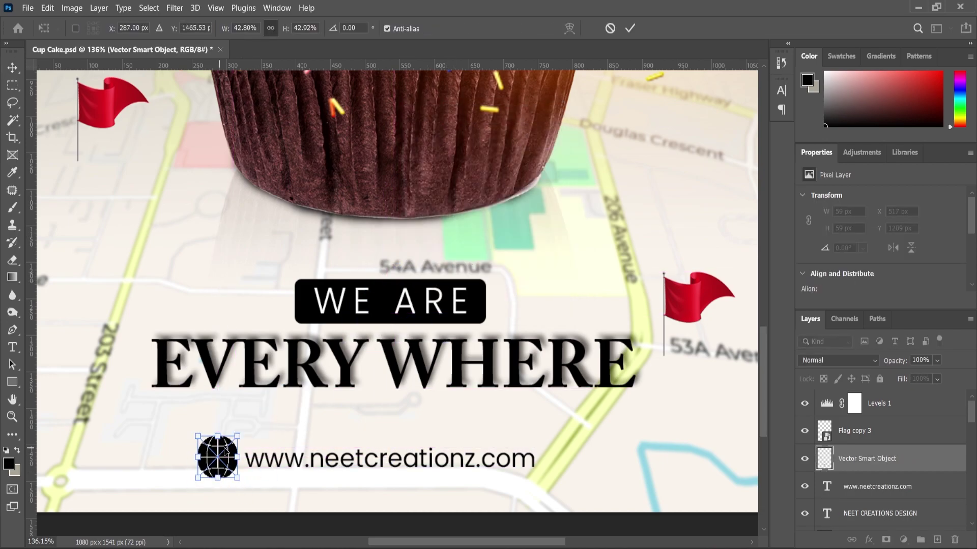
pyautogui.scroll(4, 219, 455)
pyautogui.moveTo(255, 419); pyautogui.dragTo(240, 432)
pyautogui.moveTo(214, 463); pyautogui.dragTo(238, 468)
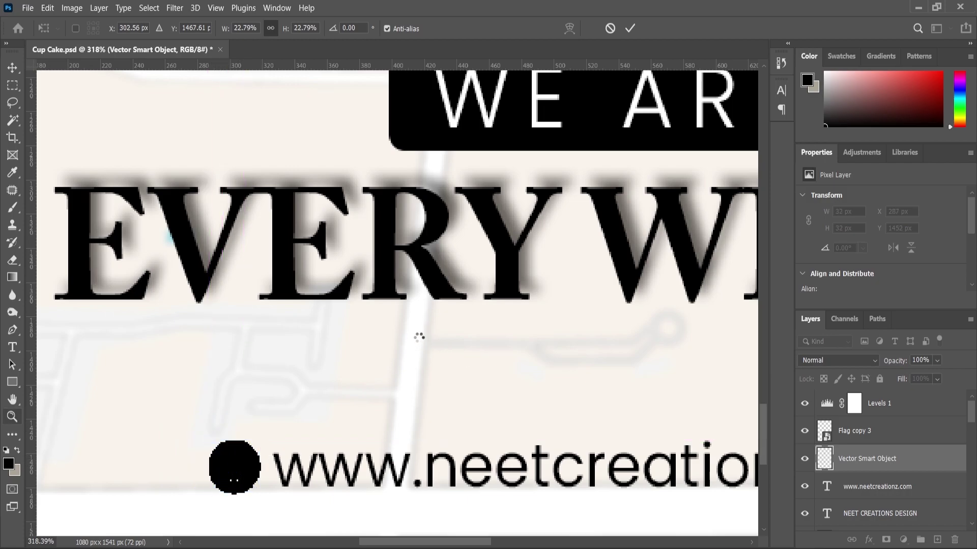
pyautogui.scroll(-6, 418, 329)
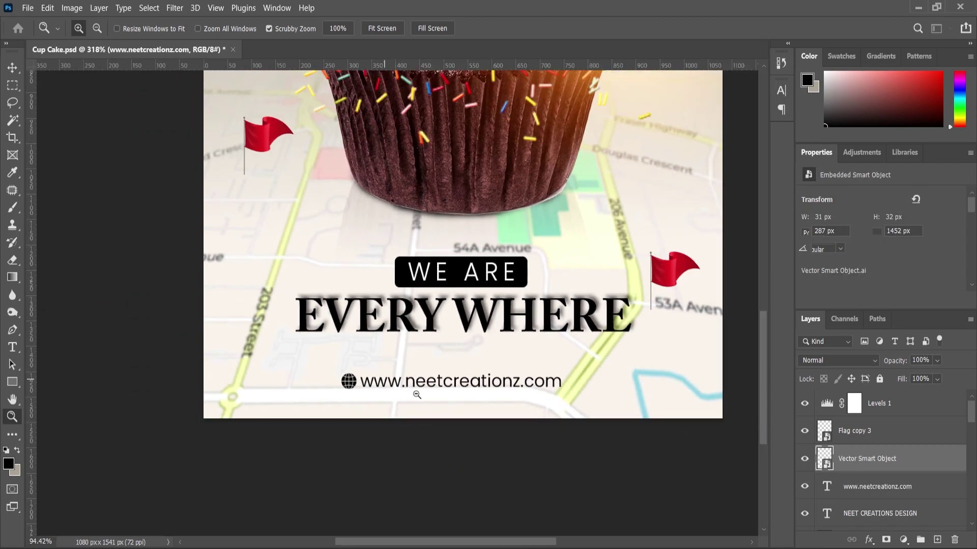
pyautogui.click(12, 67)
pyautogui.scroll(2, 515, 414)
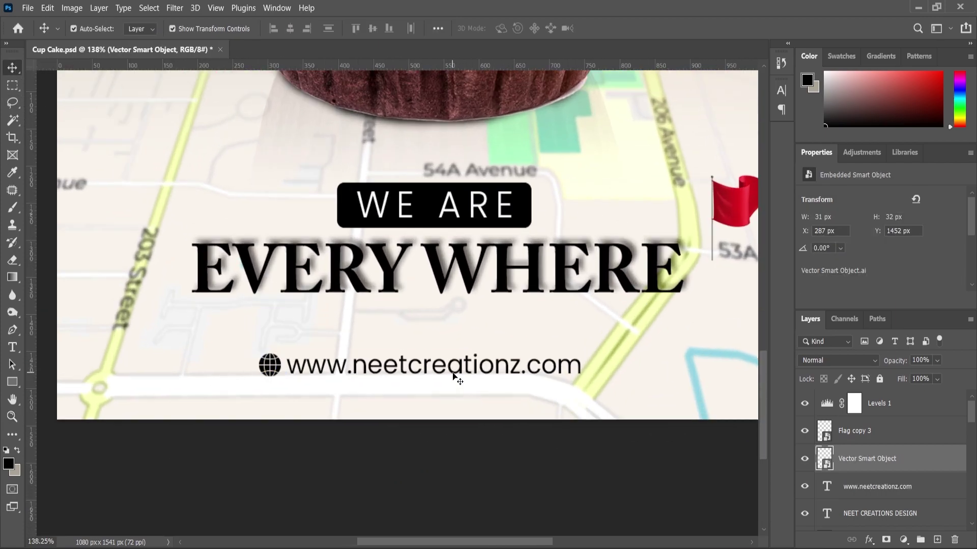
pyautogui.keyDown('ctrl'); pyautogui.click(881, 496); pyautogui.keyUp('ctrl')
pyautogui.rightClick(877, 462)
pyautogui.click(749, 160)
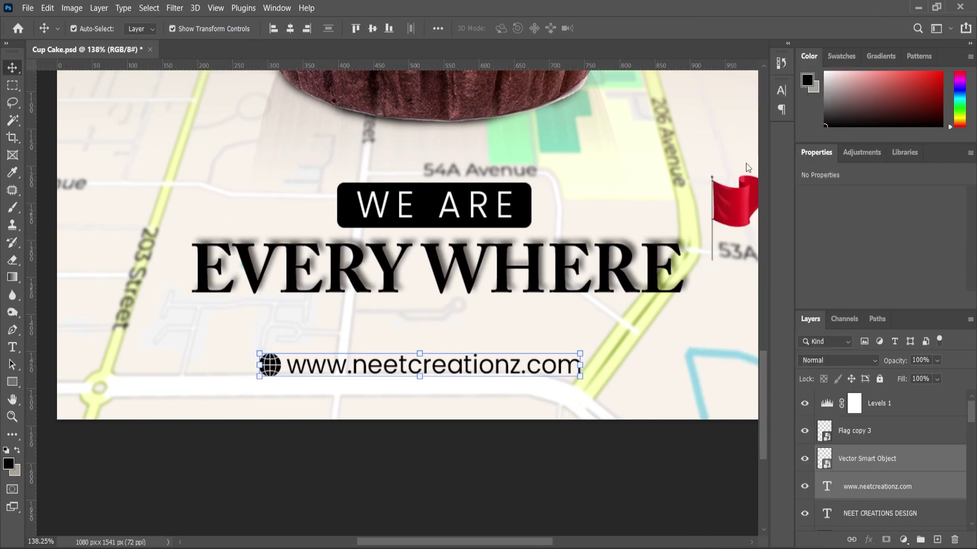
# Centre the combined globe and web address horizontally on the canvas and clear the selection
pyautogui.hotkey('ctrl', 'a')
pyautogui.click(290, 28)
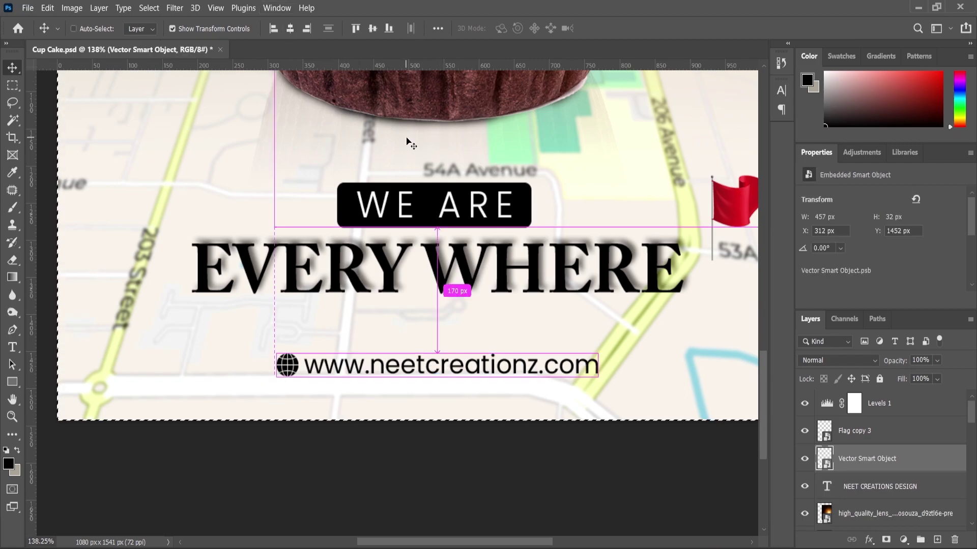
pyautogui.hotkey('ctrl', 'd')
pyautogui.scroll(-6, 493, 285)
pyautogui.click(511, 455)
pyautogui.scroll(2, 580, 412)
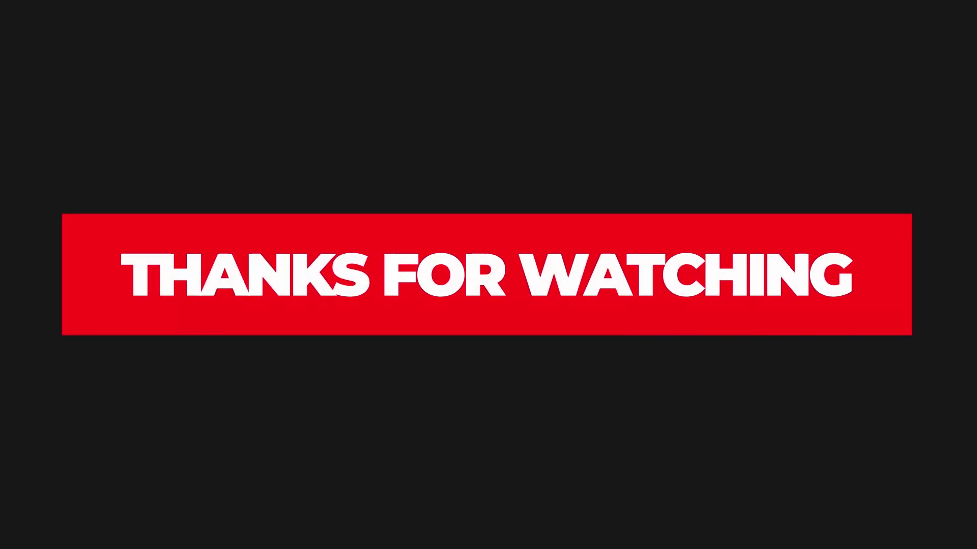